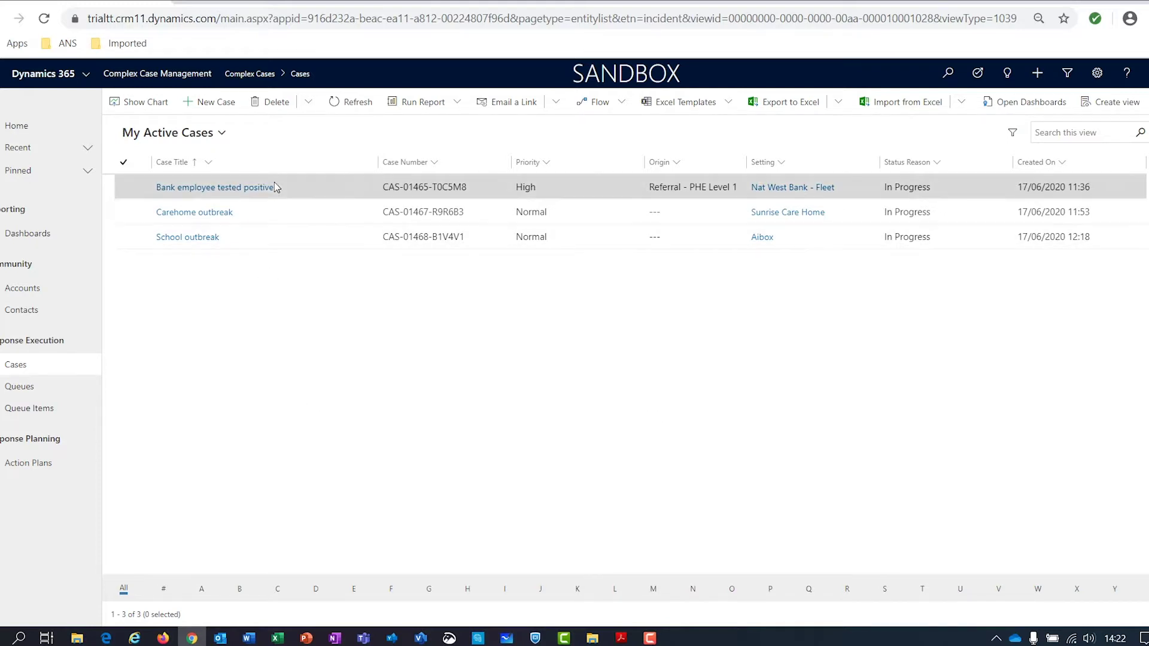
Step: Open the "Bank employee tested positive" case and choose Referral - PHE Level 1 as its origin
click(197, 188)
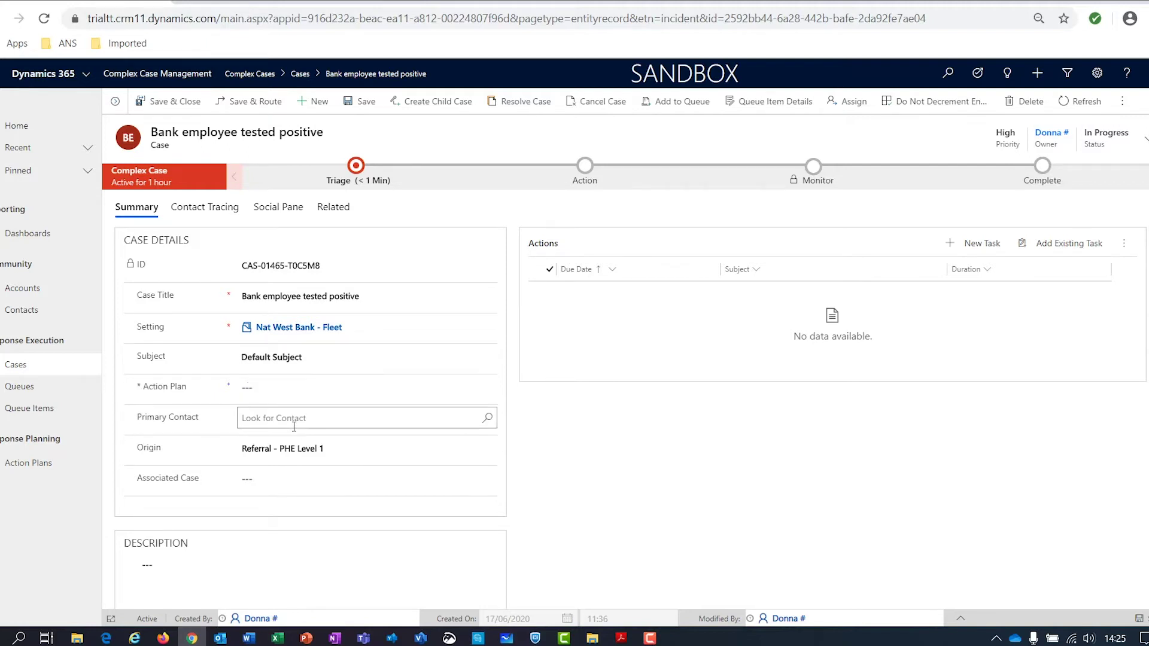
click(353, 448)
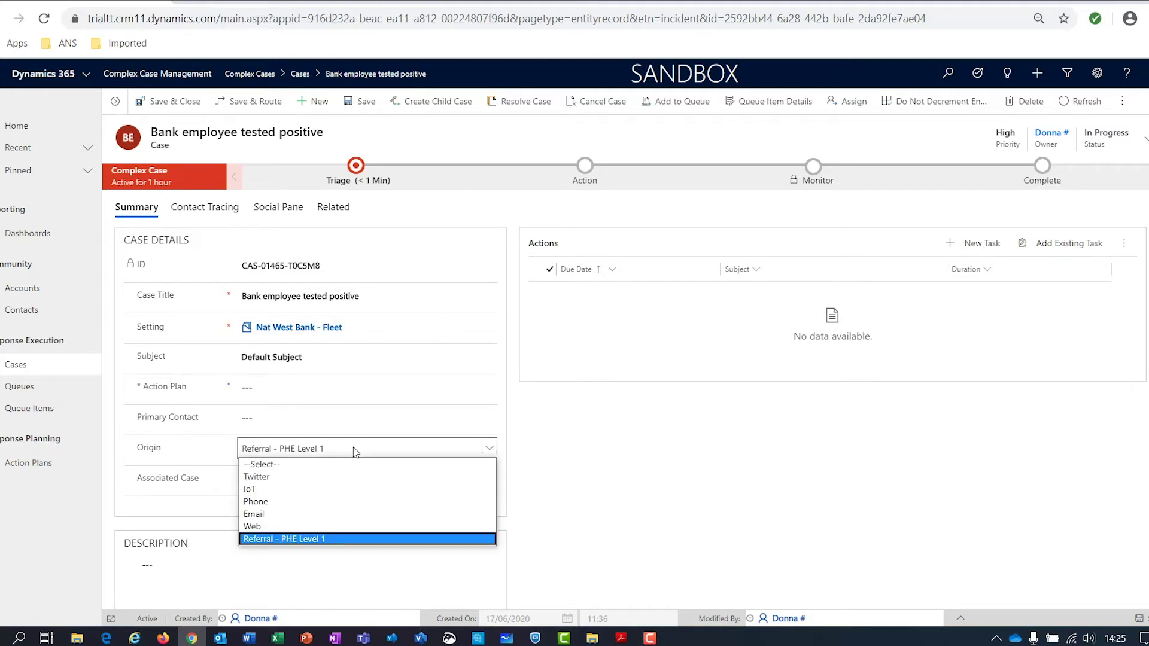
click(299, 539)
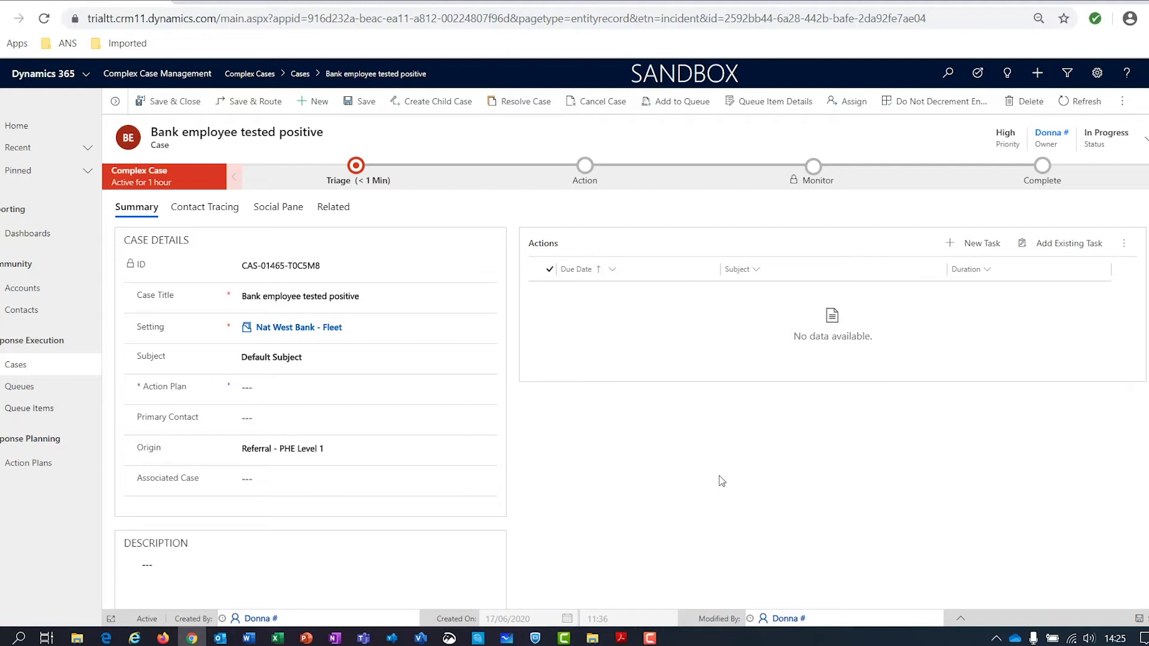
Step: Review the recent cases and contacts of the case's Nat West Bank - Fleet setting, and return to the case
click(283, 327)
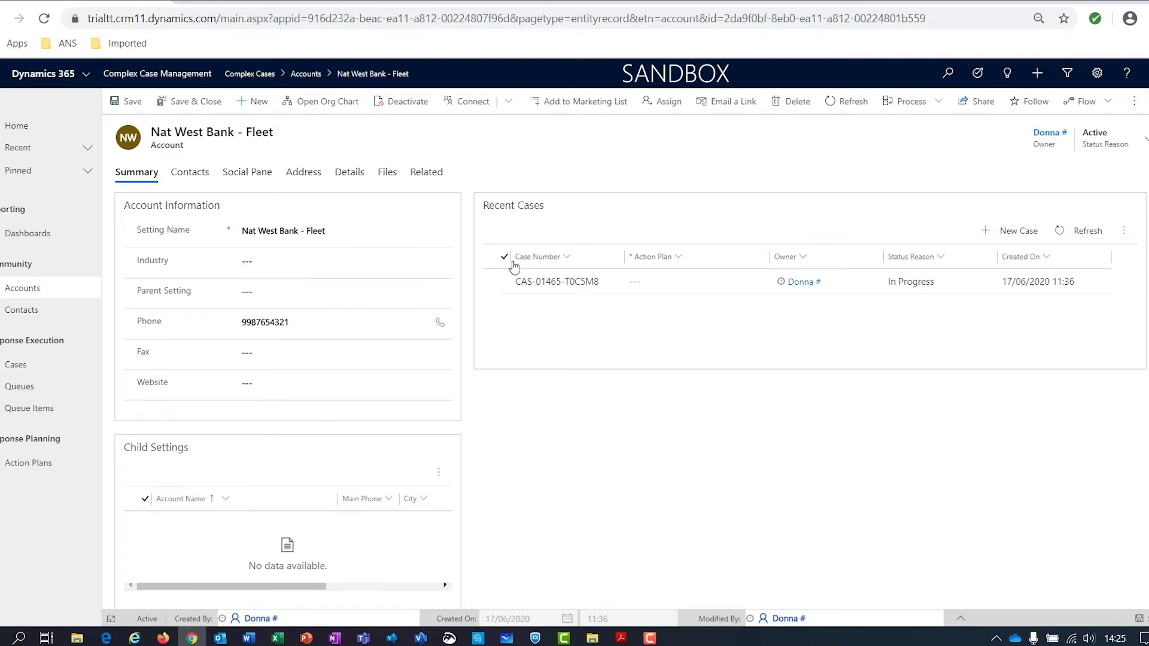
click(724, 276)
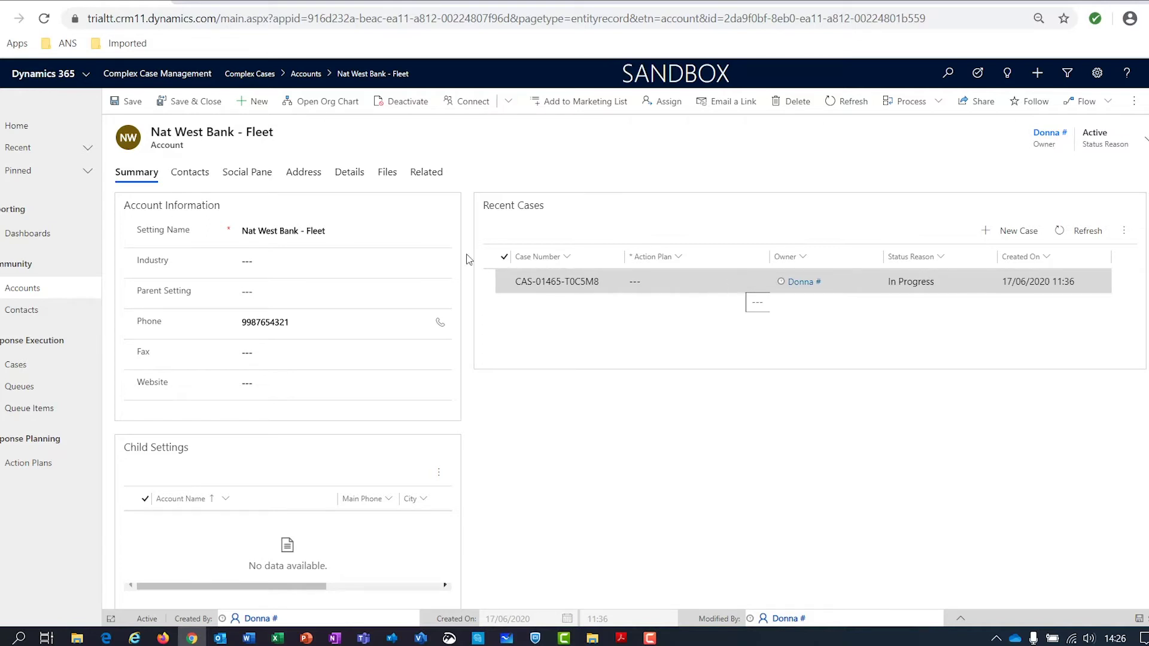
click(196, 183)
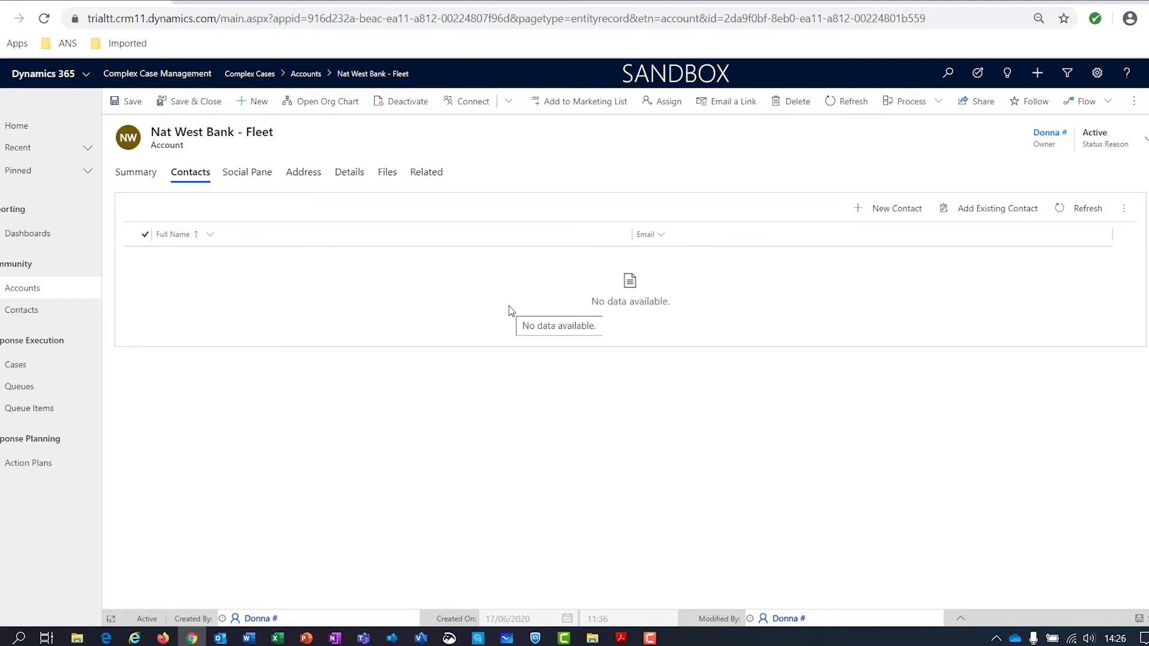
click(151, 180)
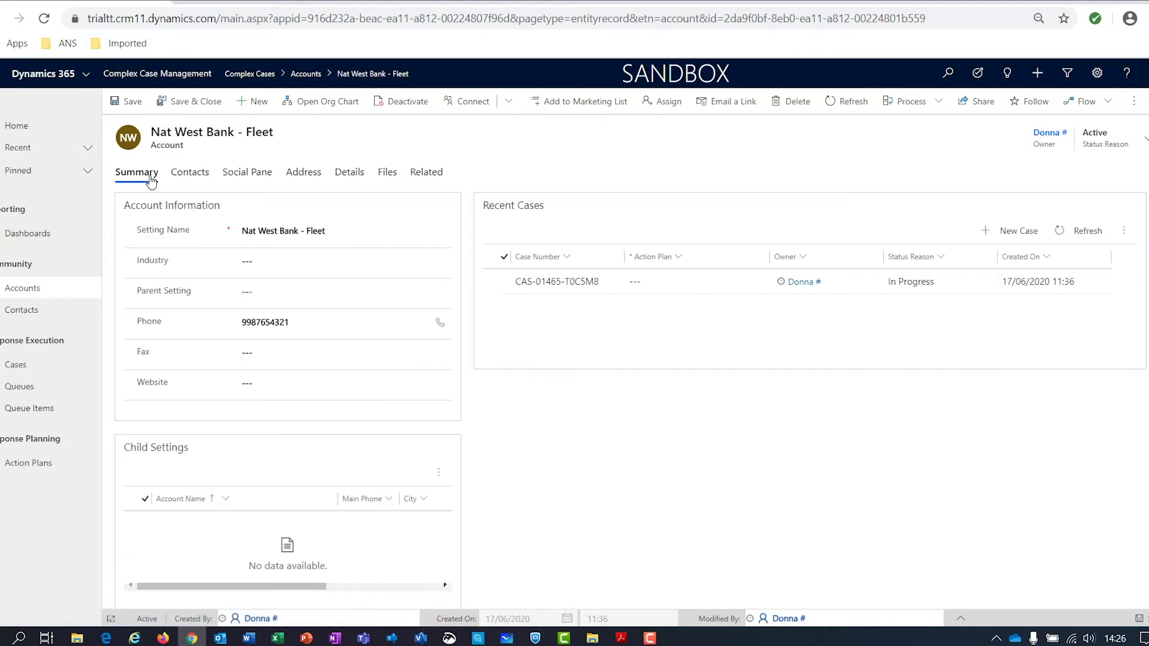
key(alt+Left)
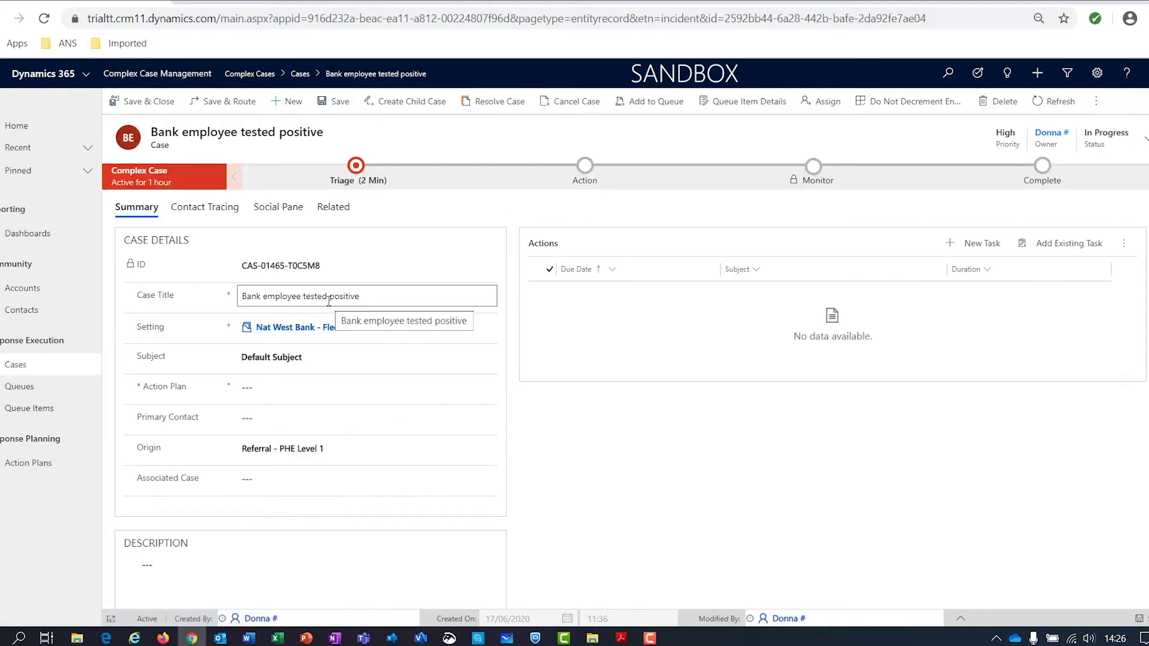
Step: Advance the case from the Triage stage to the Action stage
click(356, 167)
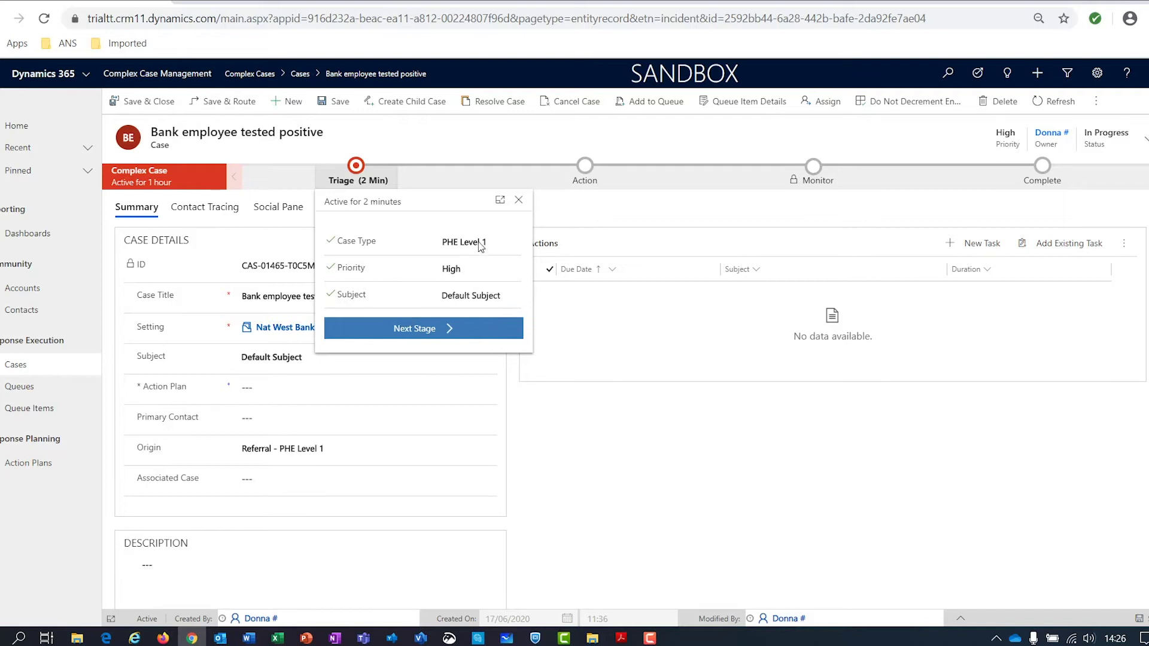
click(428, 329)
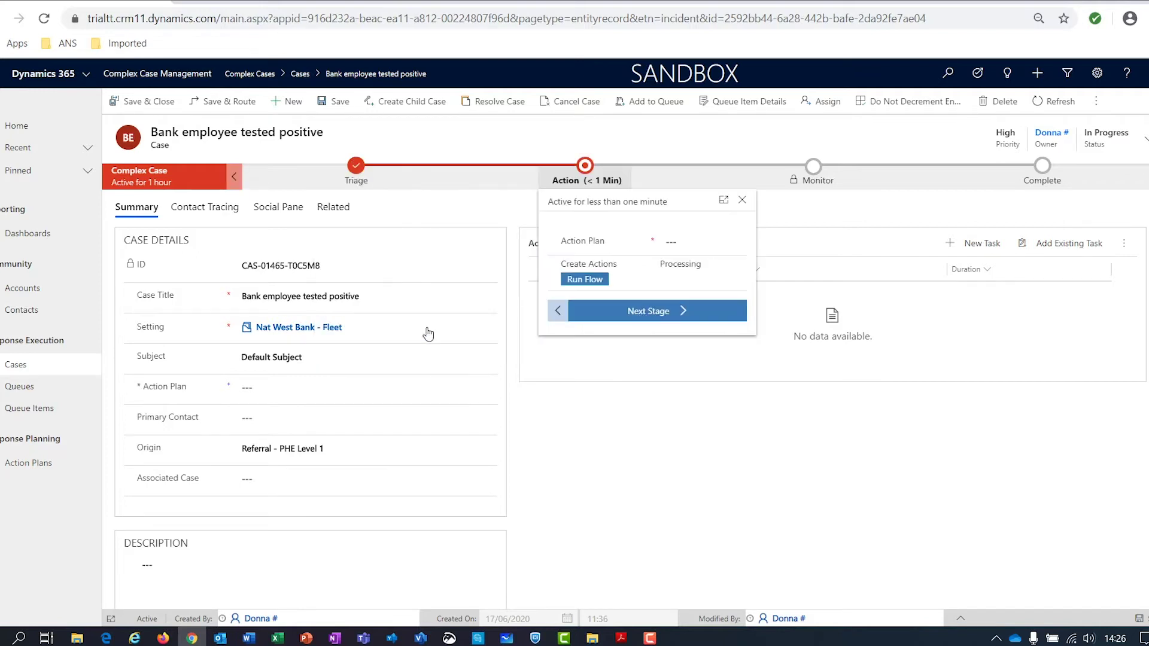
click(656, 474)
Step: Assign the Workplace - Industry Outbreak action plan to the case and save it
click(251, 388)
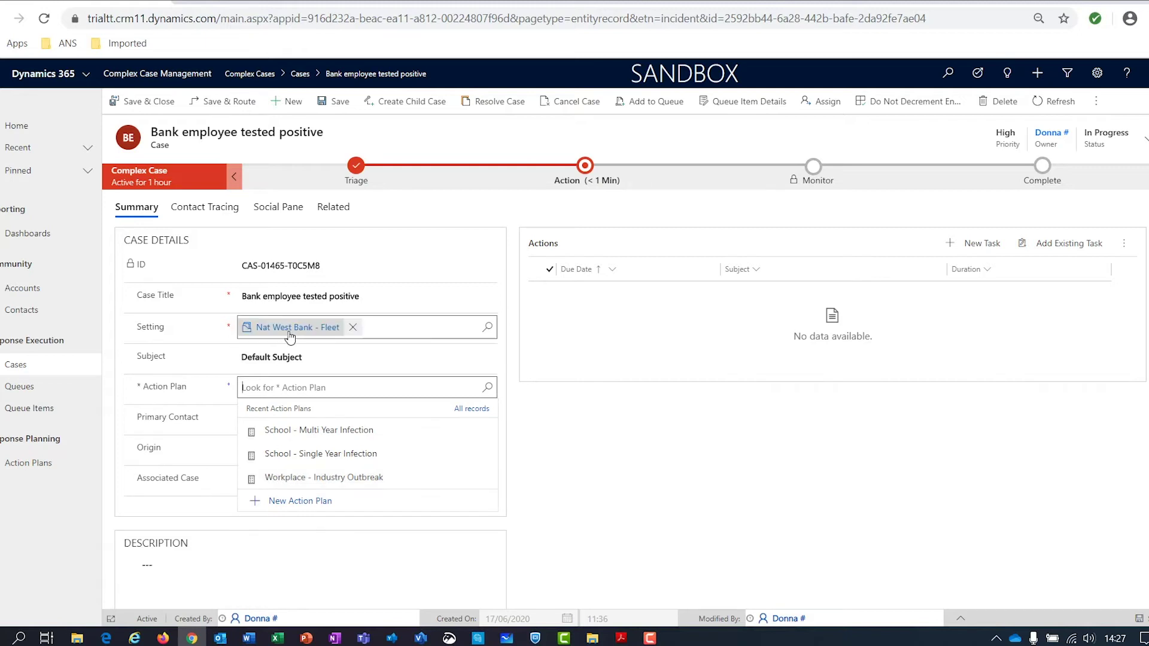
click(279, 485)
key(ctrl+s)
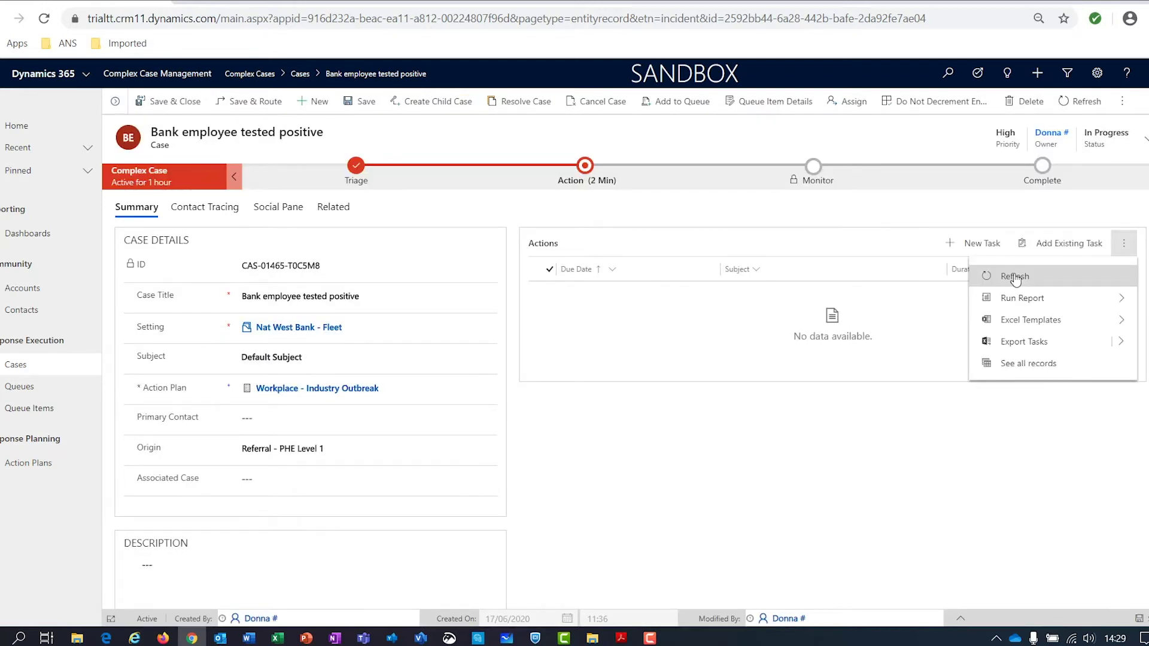
Step: Refresh the case's Actions list repeatedly to load the action plan's tasks, and check the Action stage details
click(1018, 275)
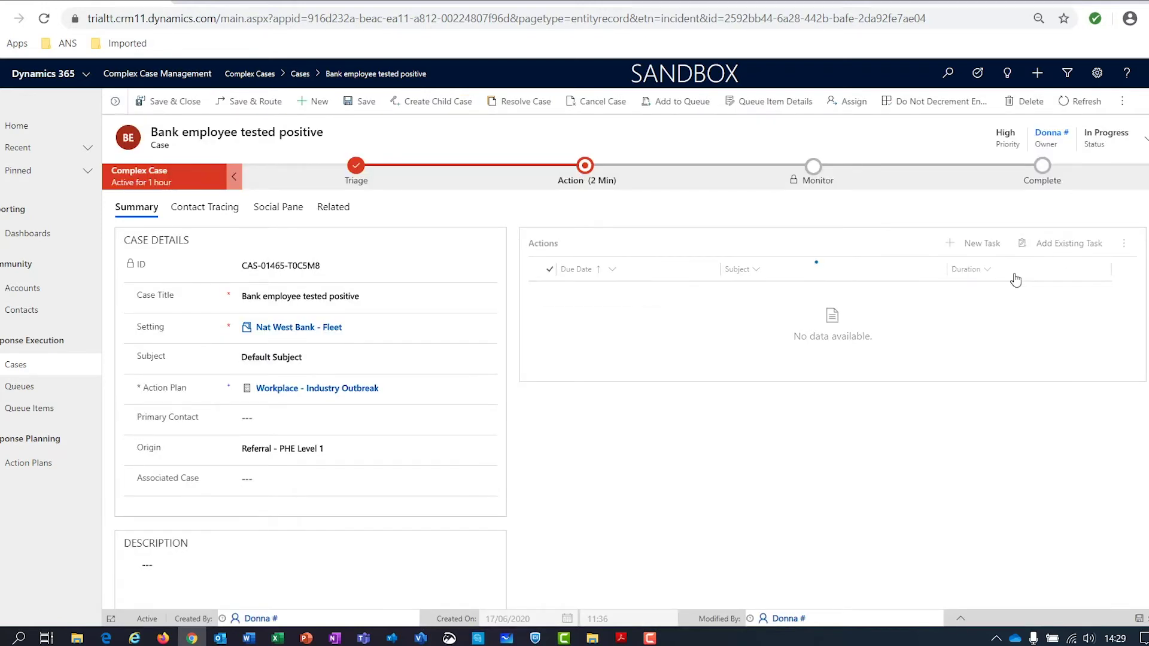
click(1123, 244)
click(1110, 278)
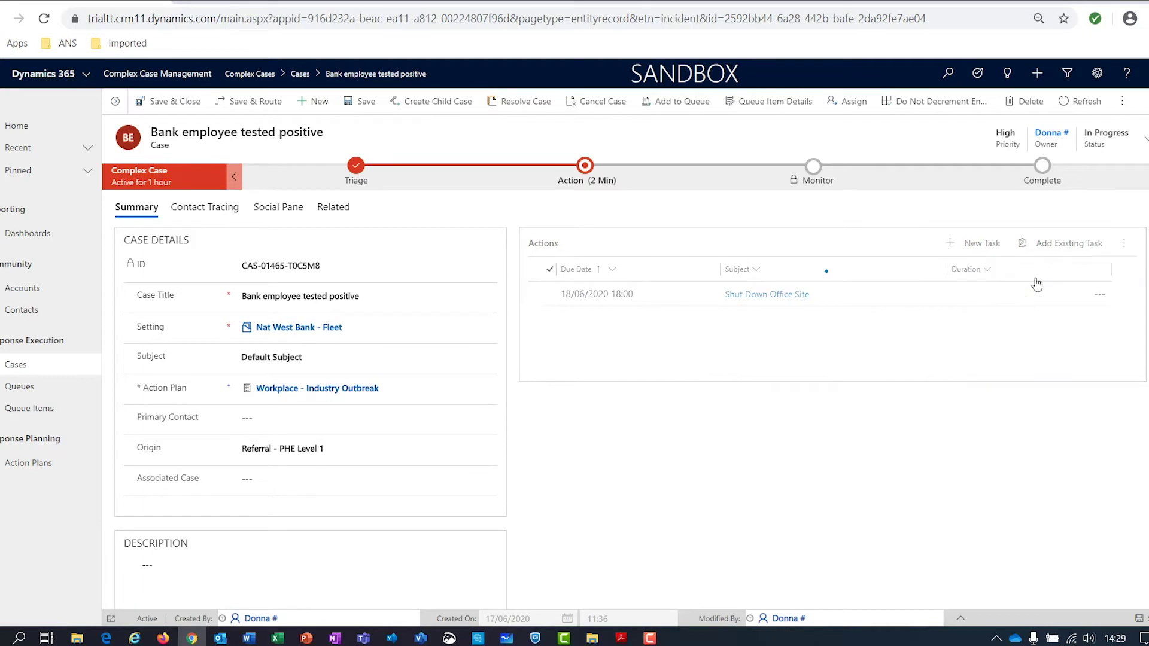
click(1123, 244)
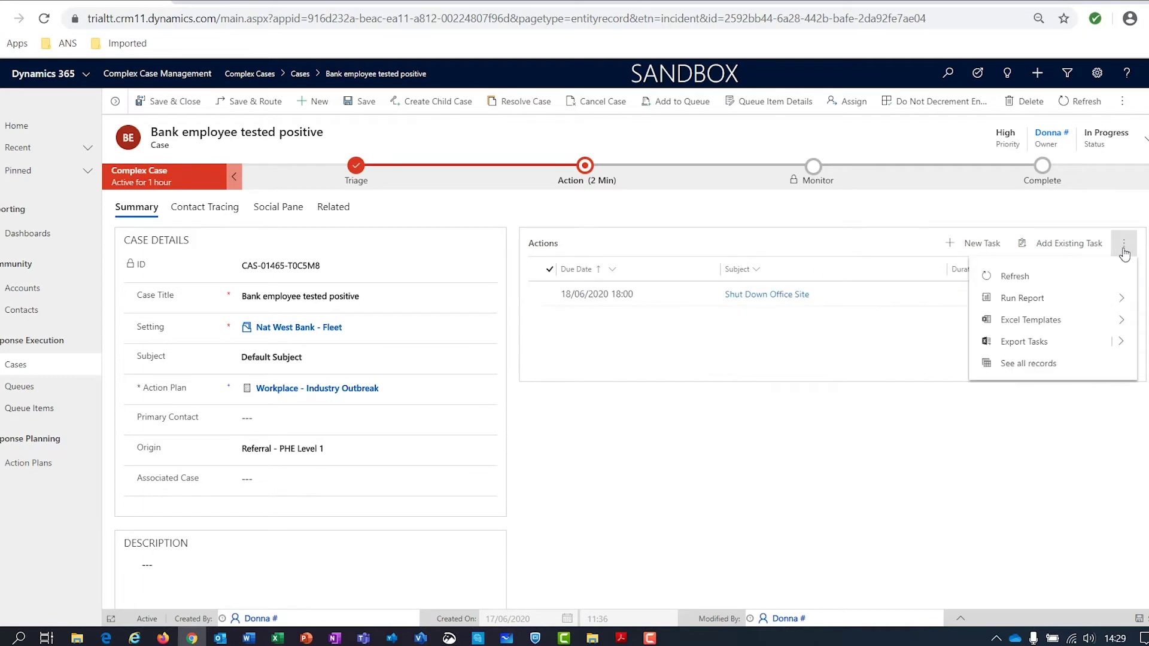
click(1017, 276)
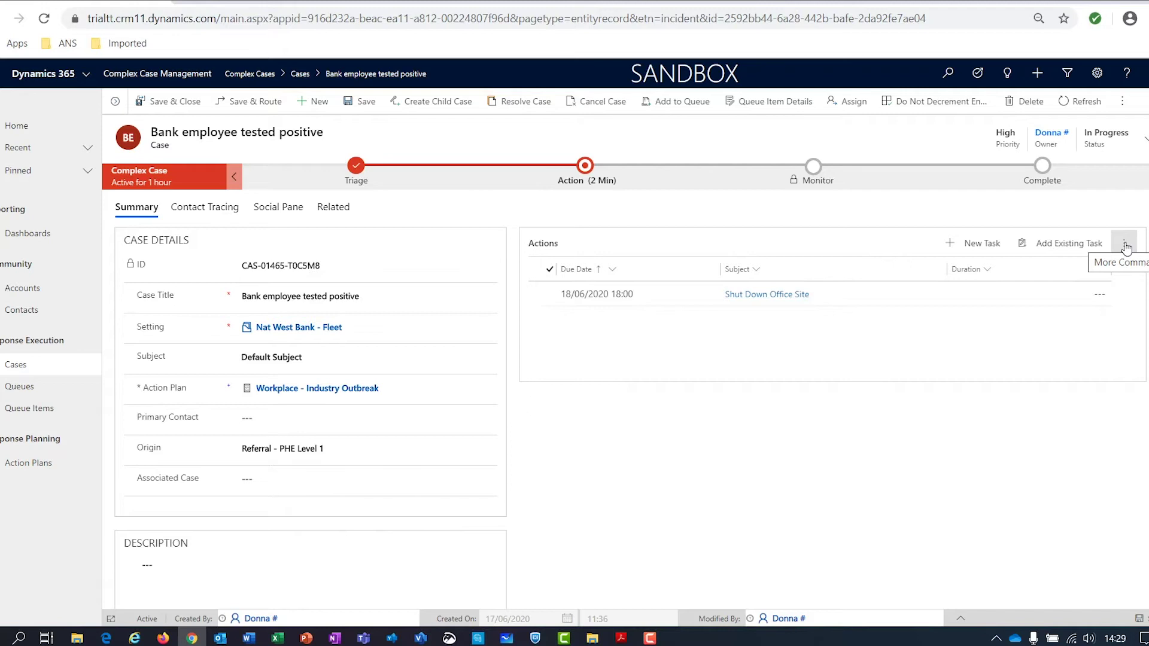
click(1125, 245)
click(1005, 275)
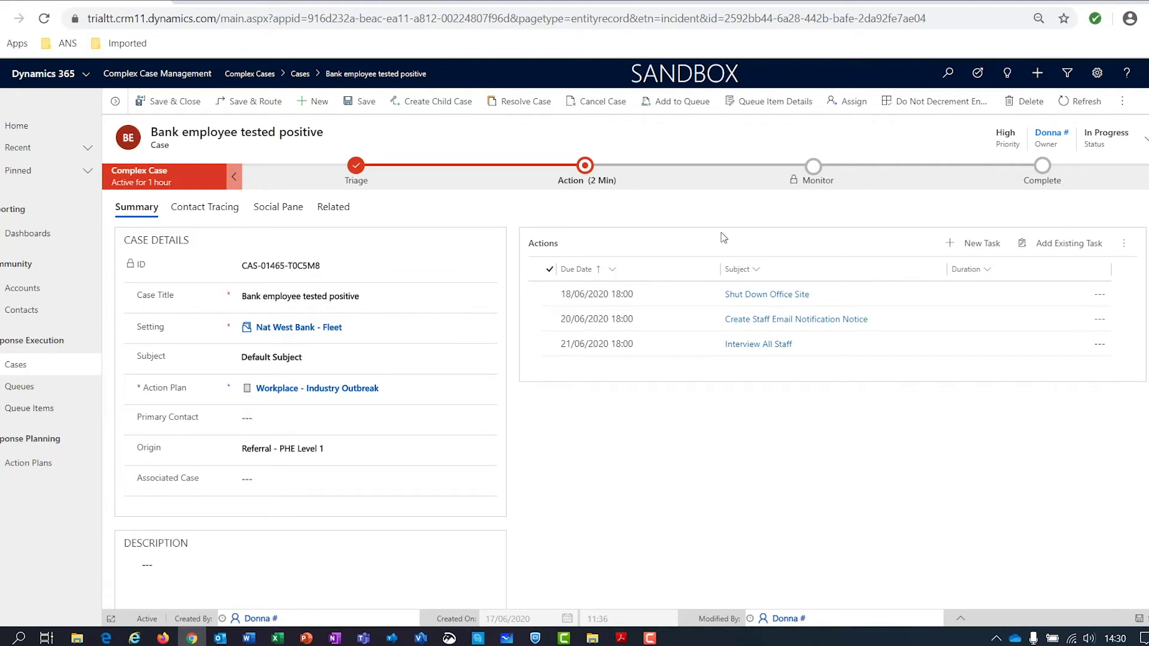
click(585, 166)
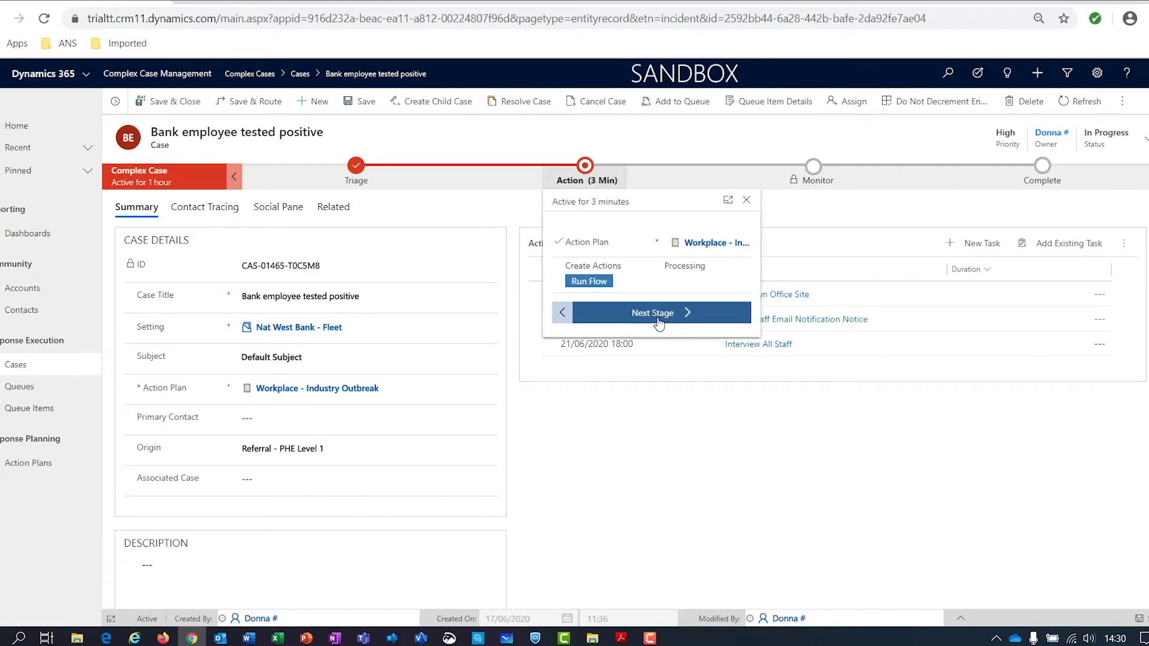
click(196, 377)
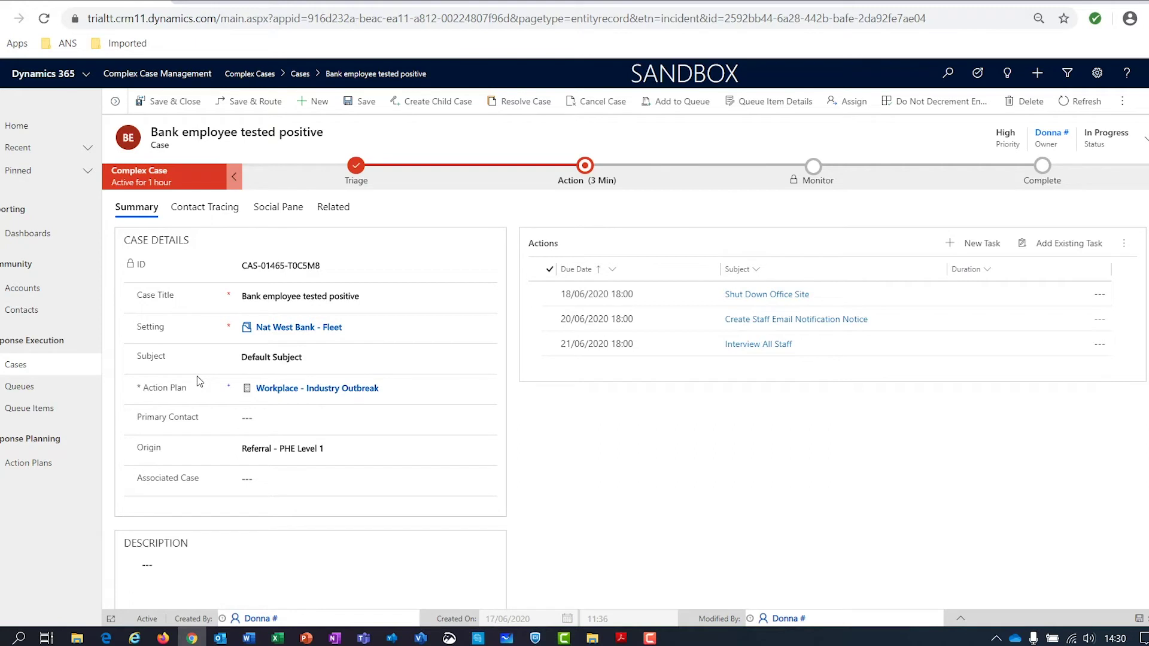
Step: Start a new contact trace for an existing contact, marked as a vulnerable citizen with the category Pregnant
click(207, 216)
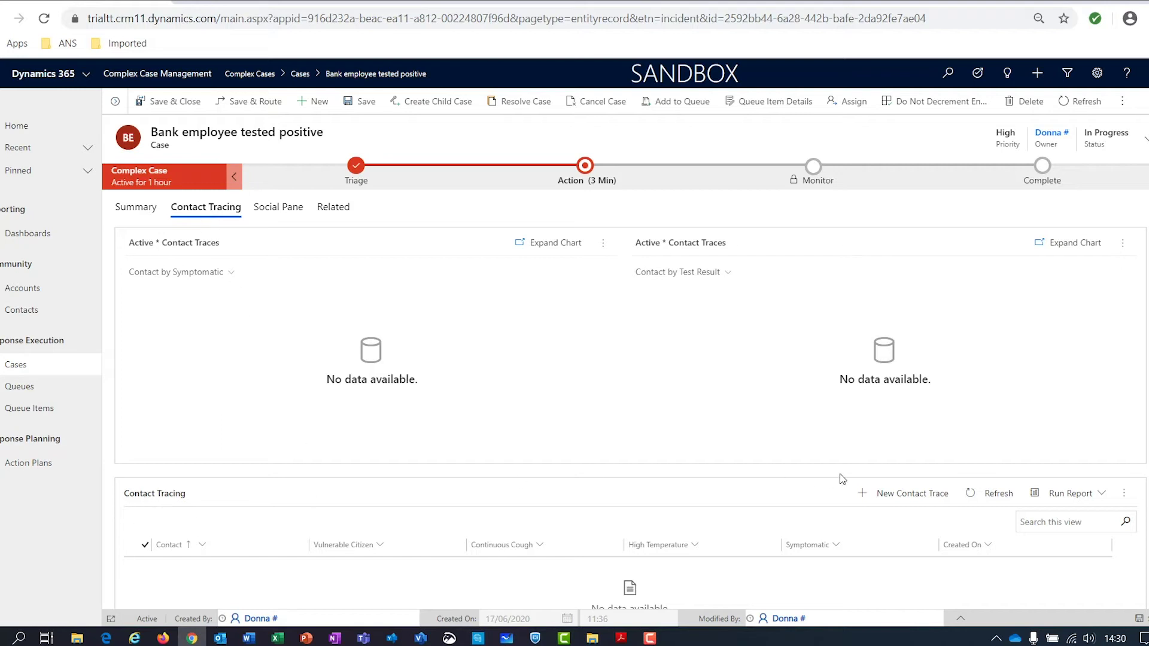
click(895, 501)
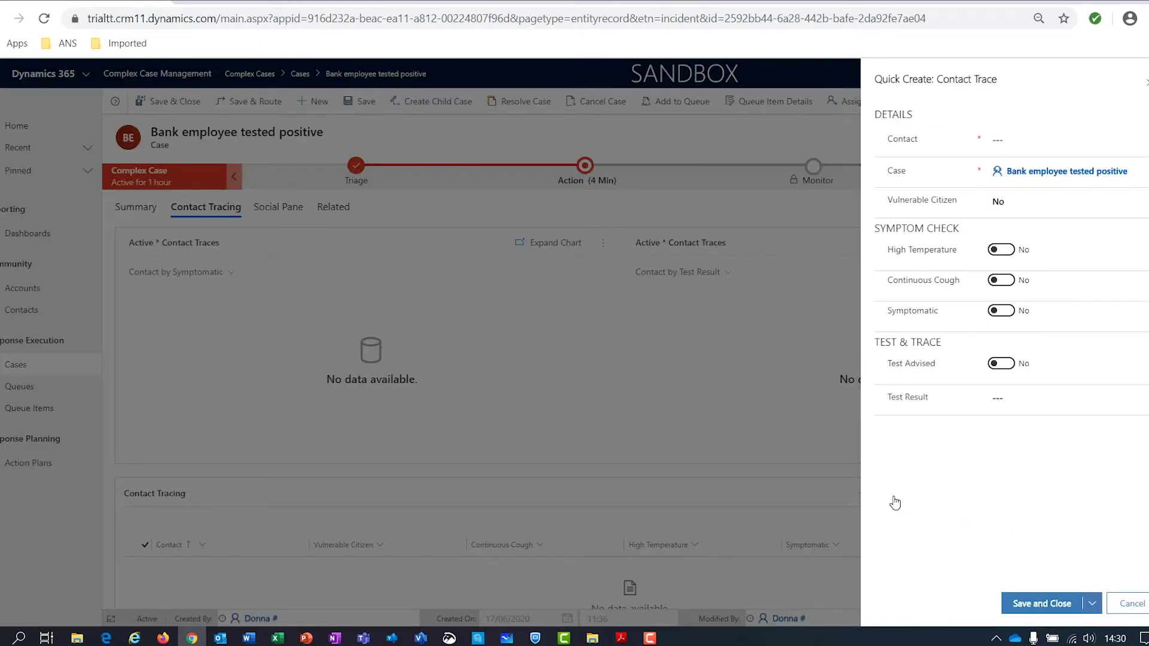
click(1005, 140)
click(988, 206)
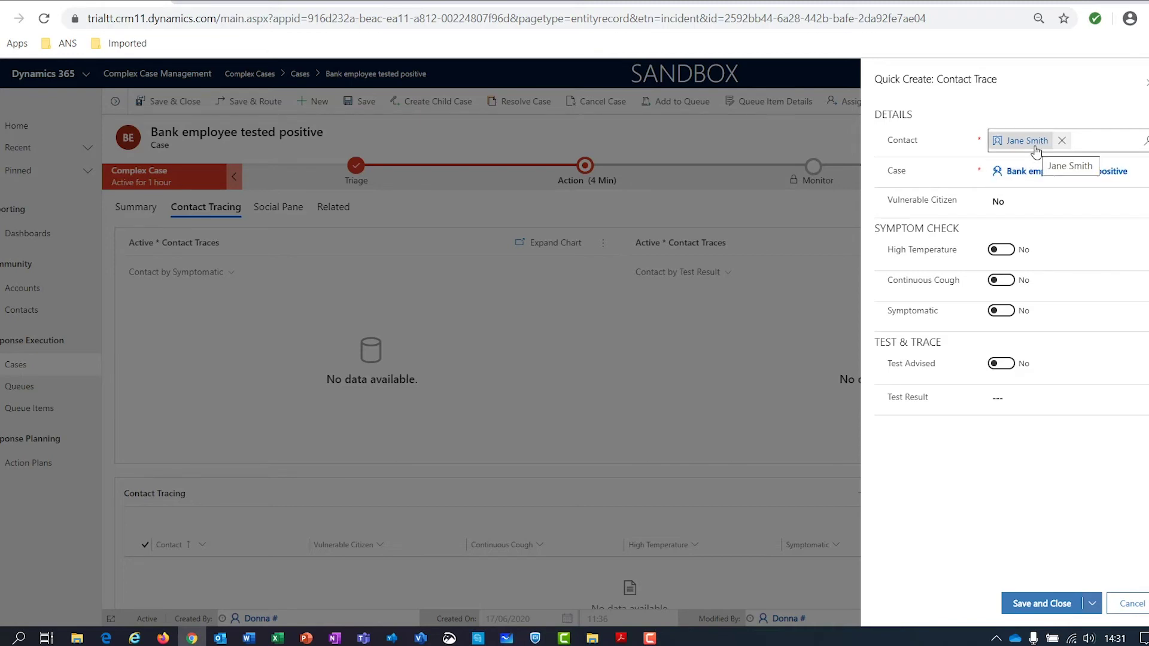
click(1004, 205)
click(1008, 236)
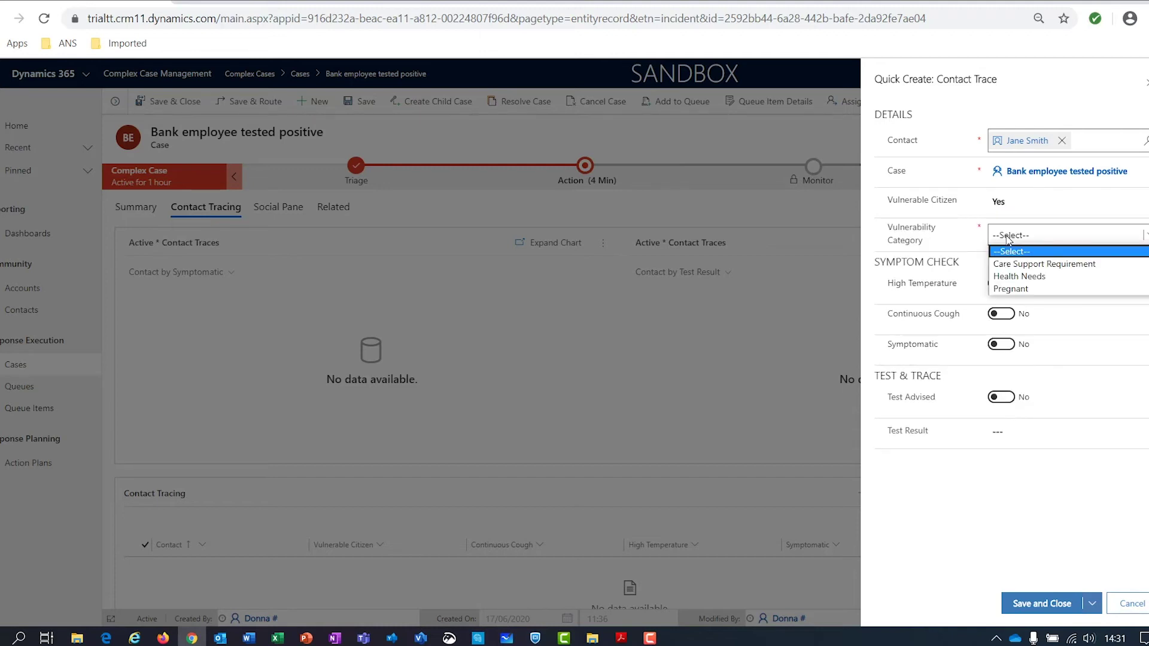
click(1009, 290)
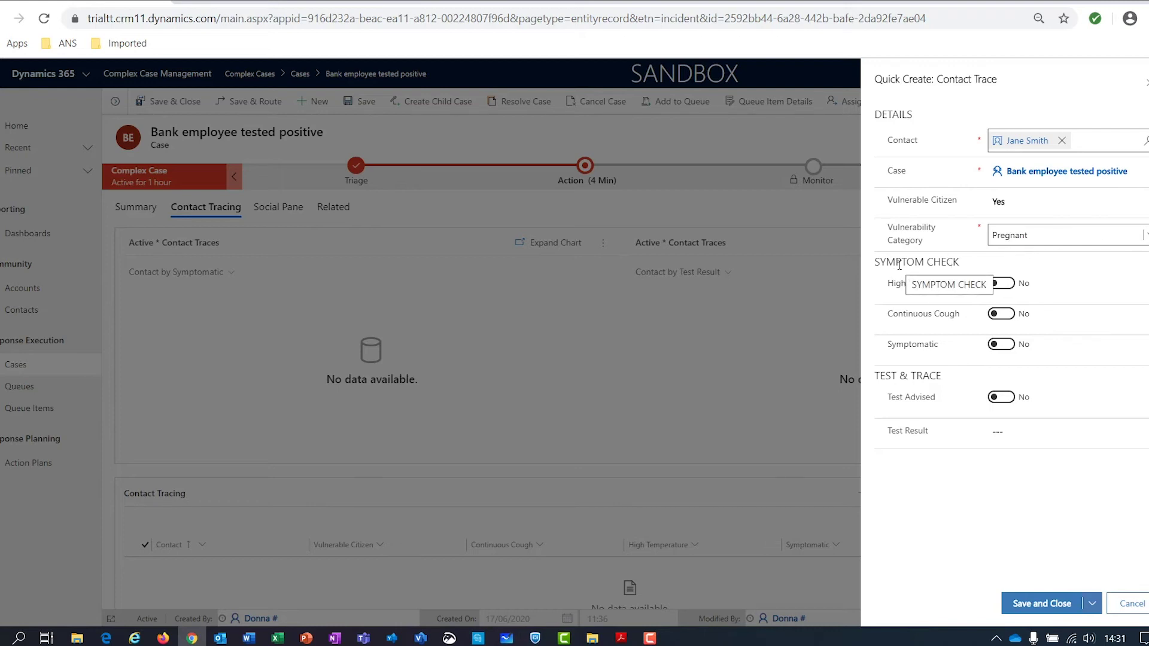
Step: Set High Temperature, Symptomatic and Test Advised to Yes and Test Result to Not Tested, and save the contact trace
click(1000, 286)
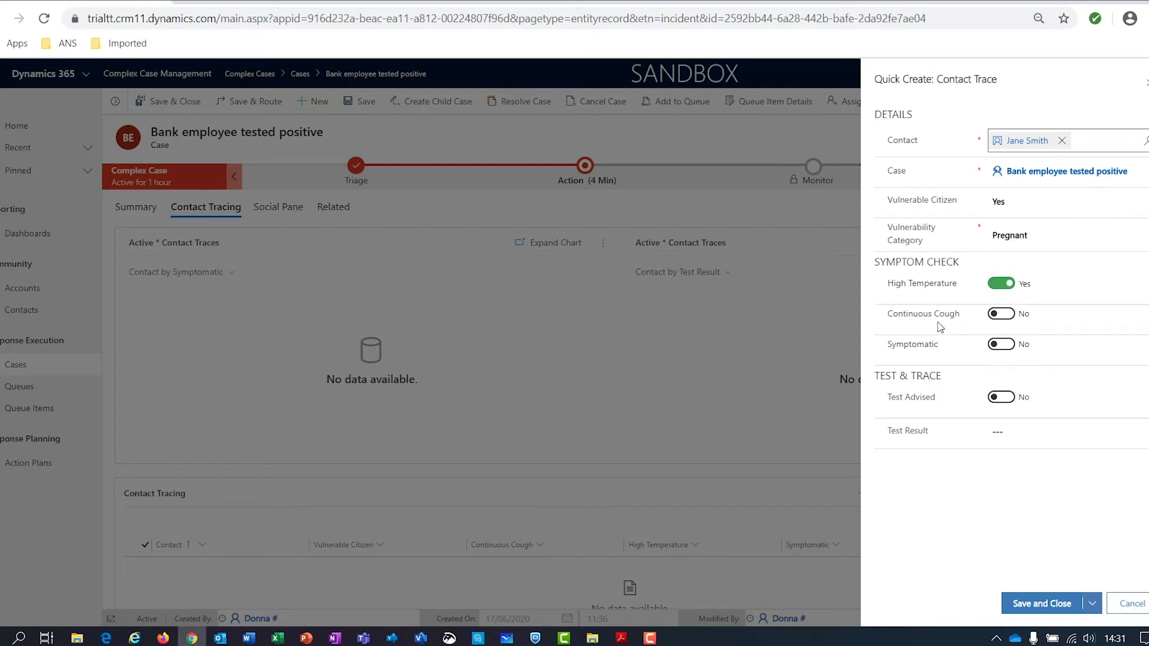
click(997, 352)
click(997, 398)
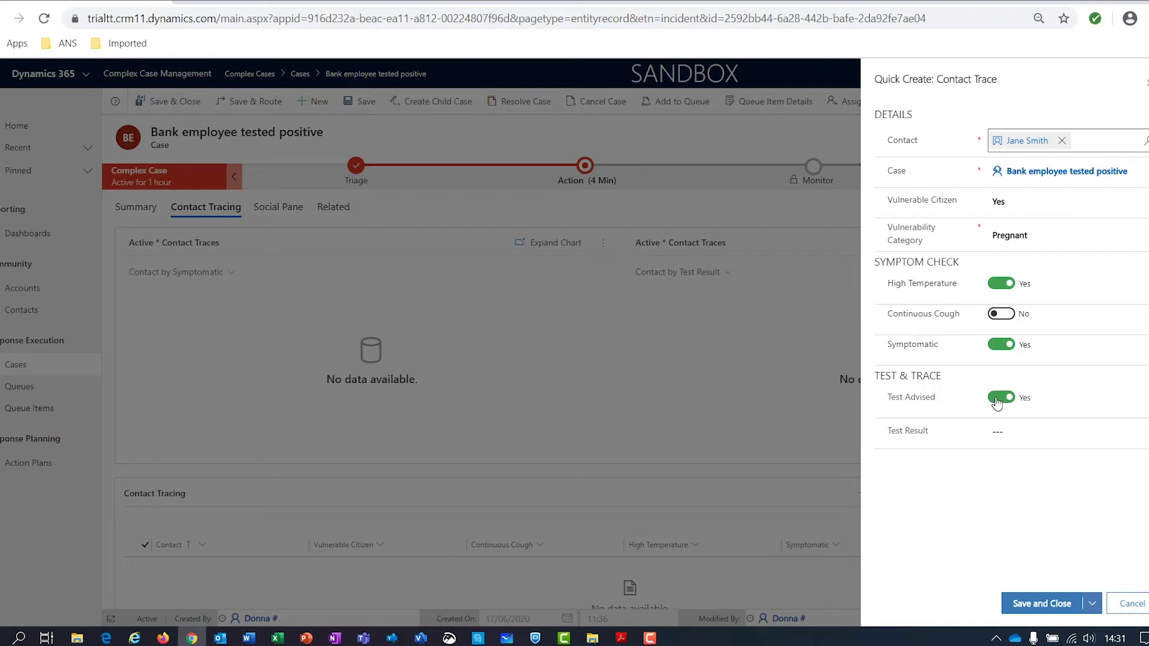
click(1010, 431)
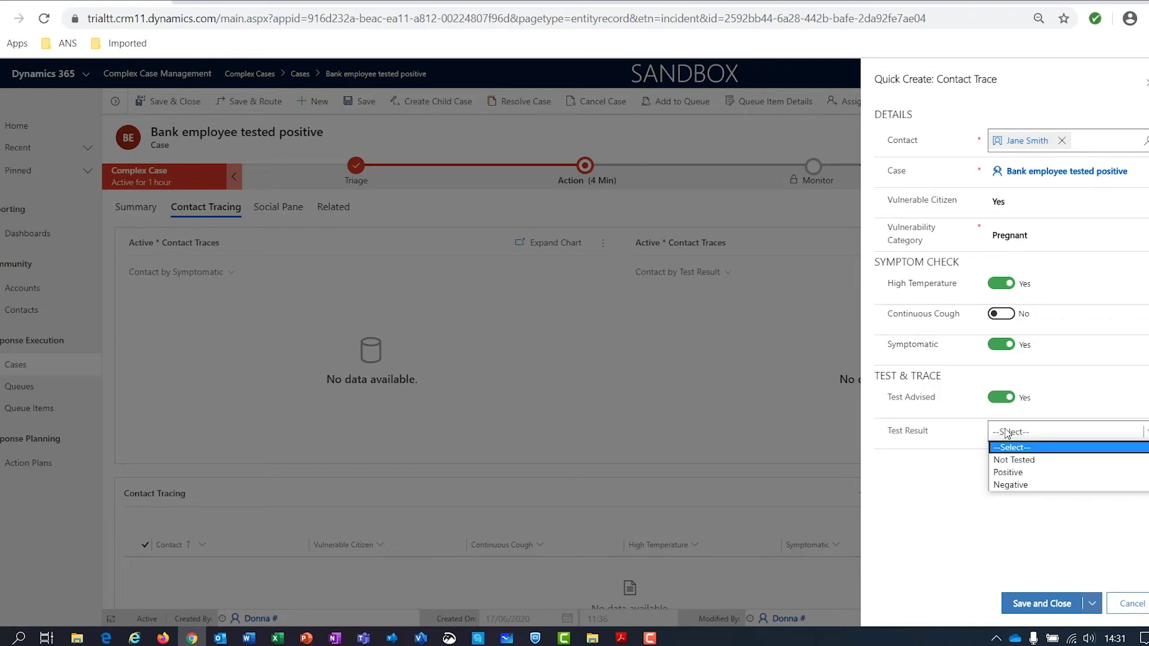
click(1002, 460)
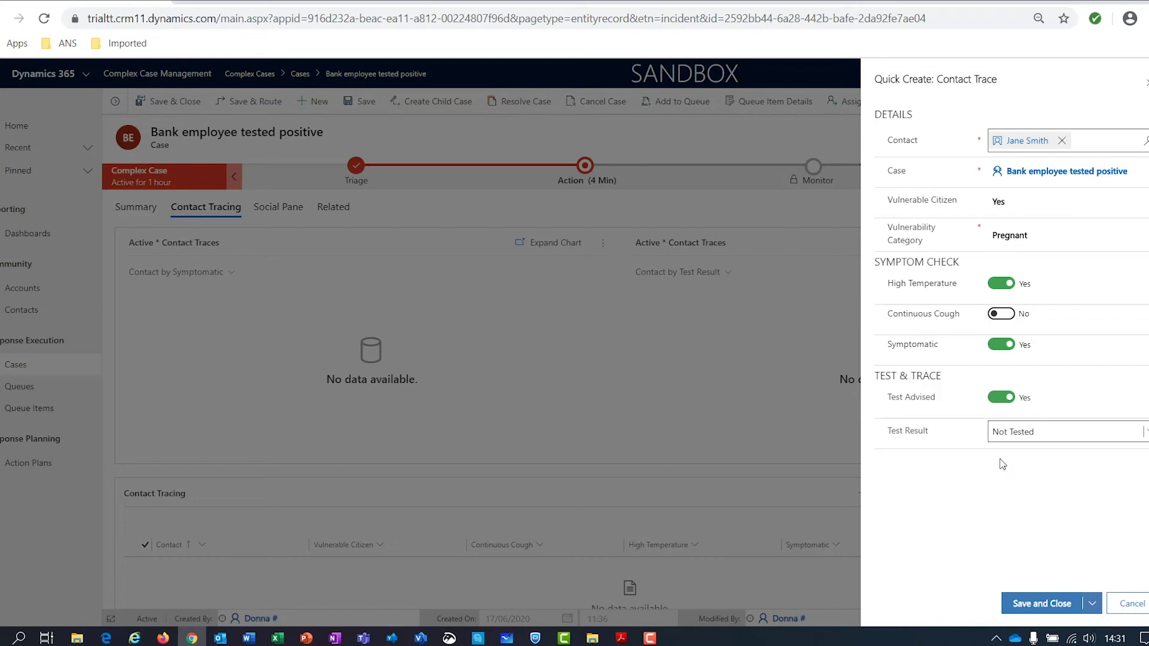
click(1042, 604)
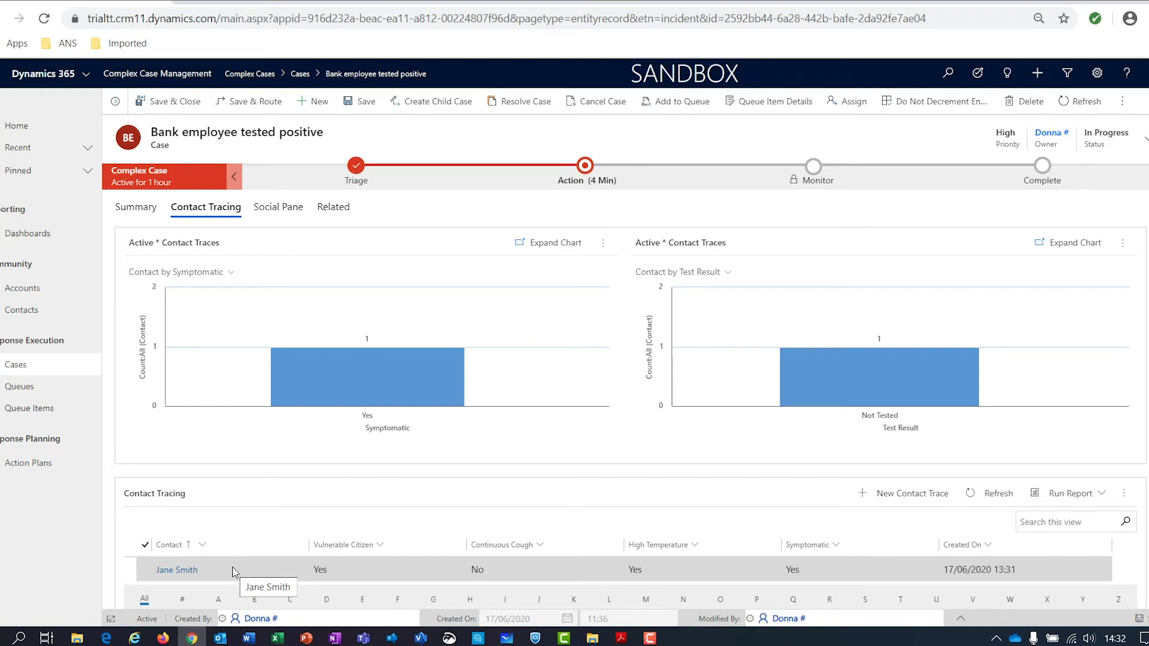
Step: Start another contact trace and save a new contact for it: a Customer Service Advisor at Nat West Bank - Fleet, with name, e-mail and mobile number
mouse_move(388, 393)
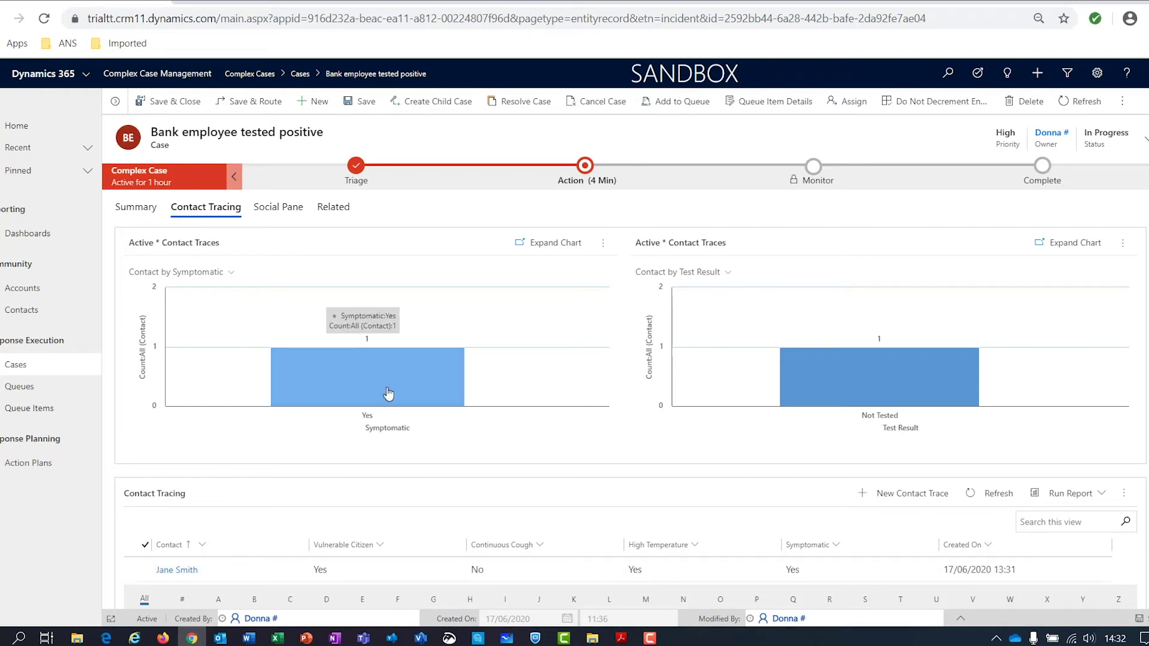
mouse_move(958, 365)
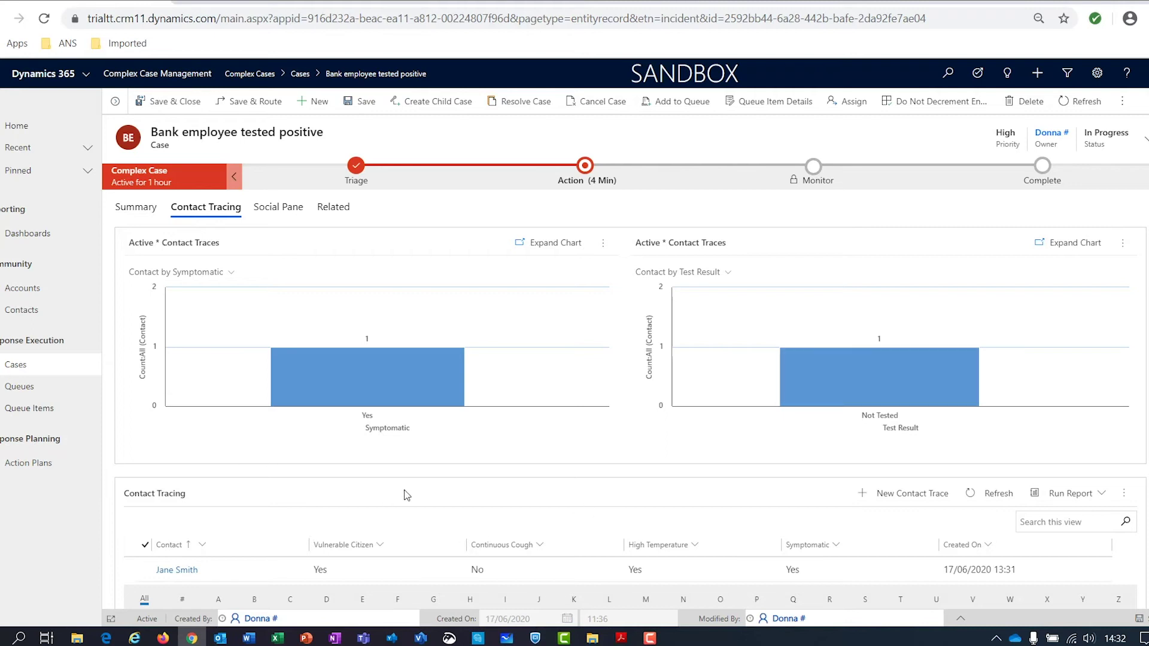
click(887, 500)
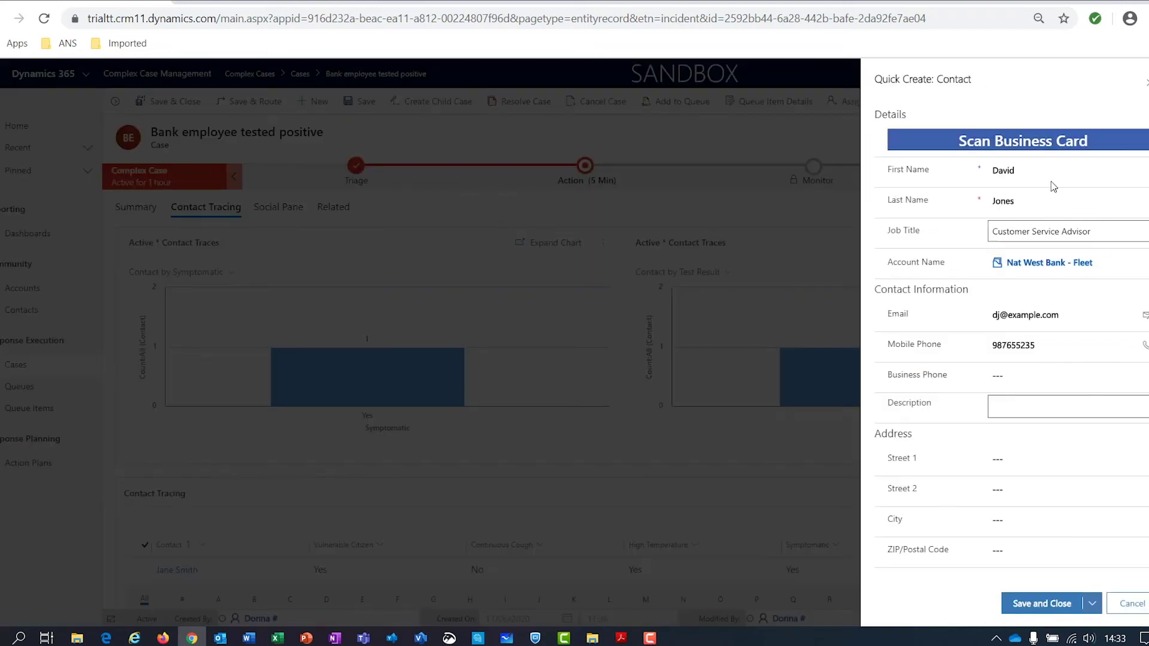
click(1058, 604)
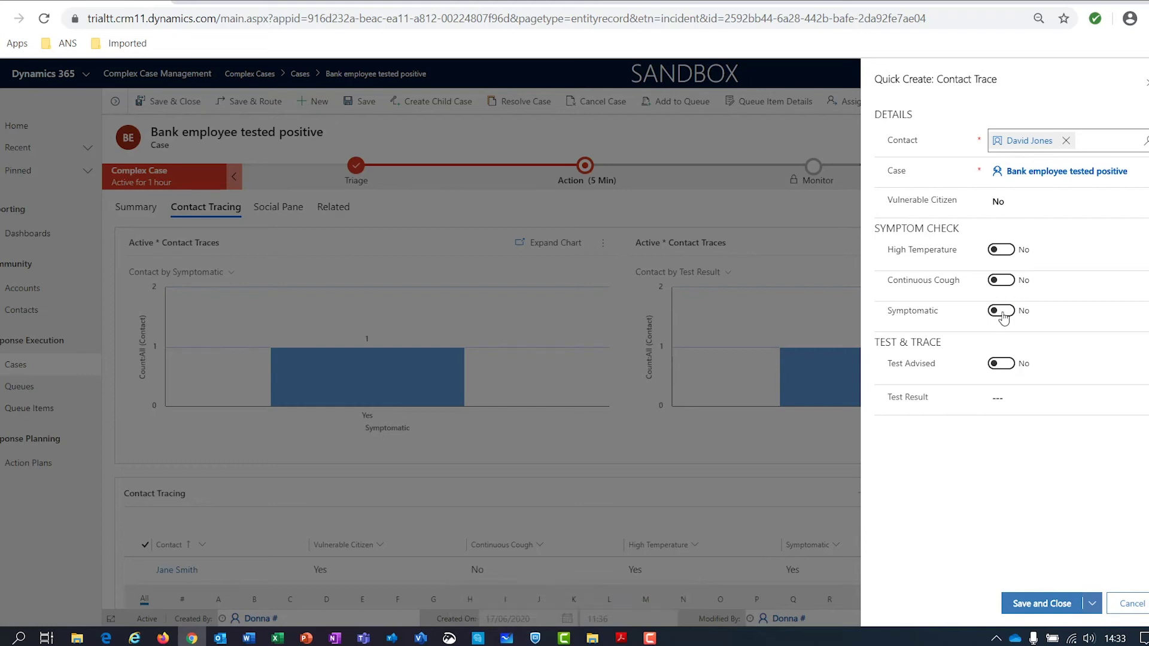
Step: Set Test Advised to Yes and Test Result to Not Tested for the newly created contact's trace
click(992, 368)
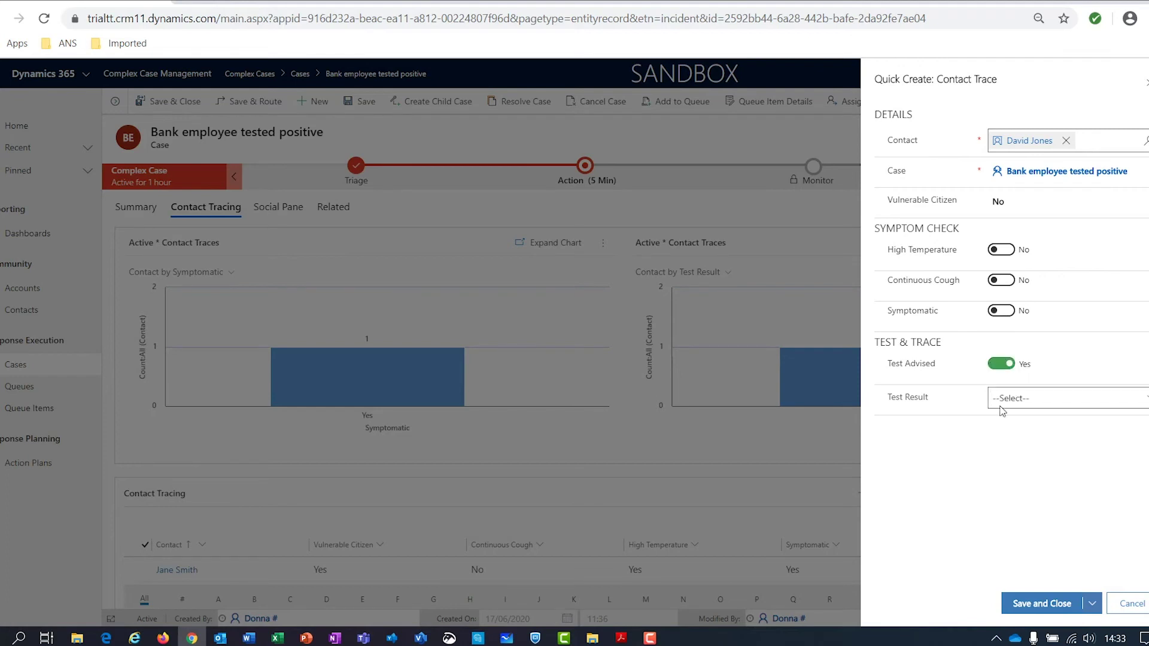
click(1008, 398)
click(1000, 427)
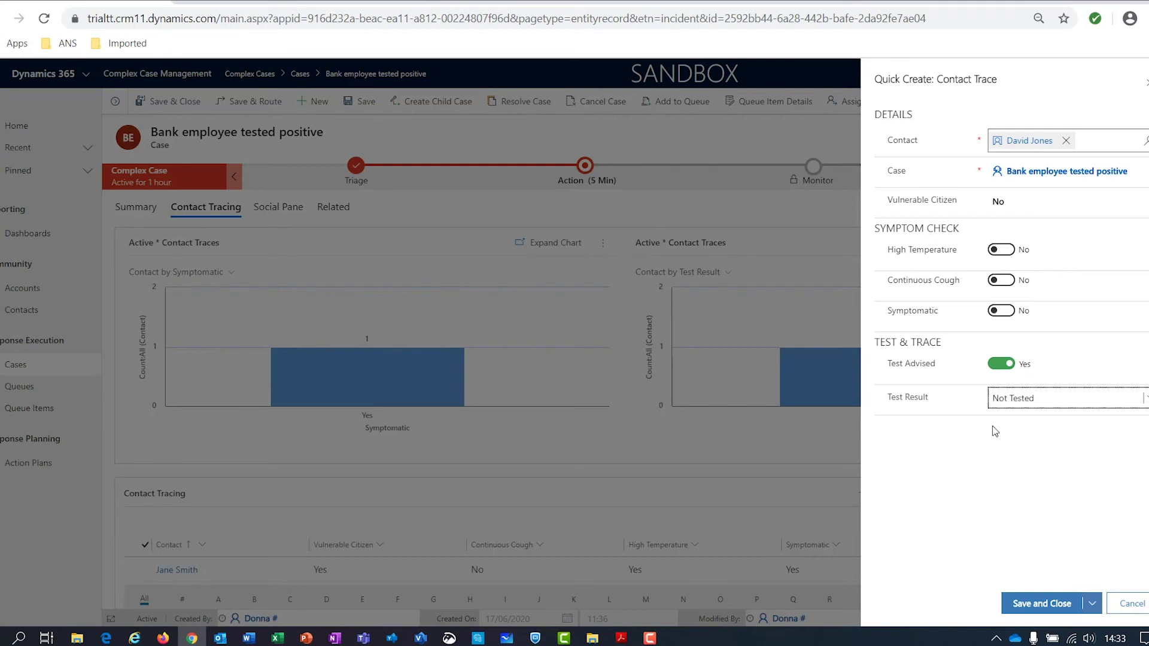
Step: Save the contact trace and check the case's contact charts by symptomatic status and by test result
click(1041, 604)
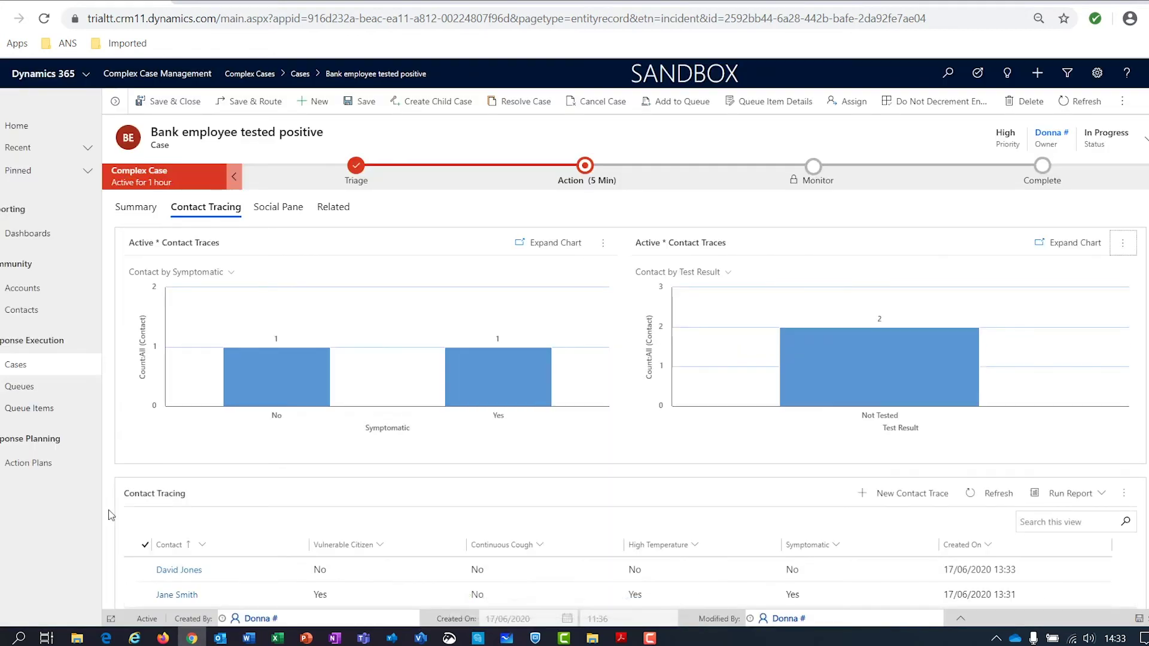
mouse_move(300, 376)
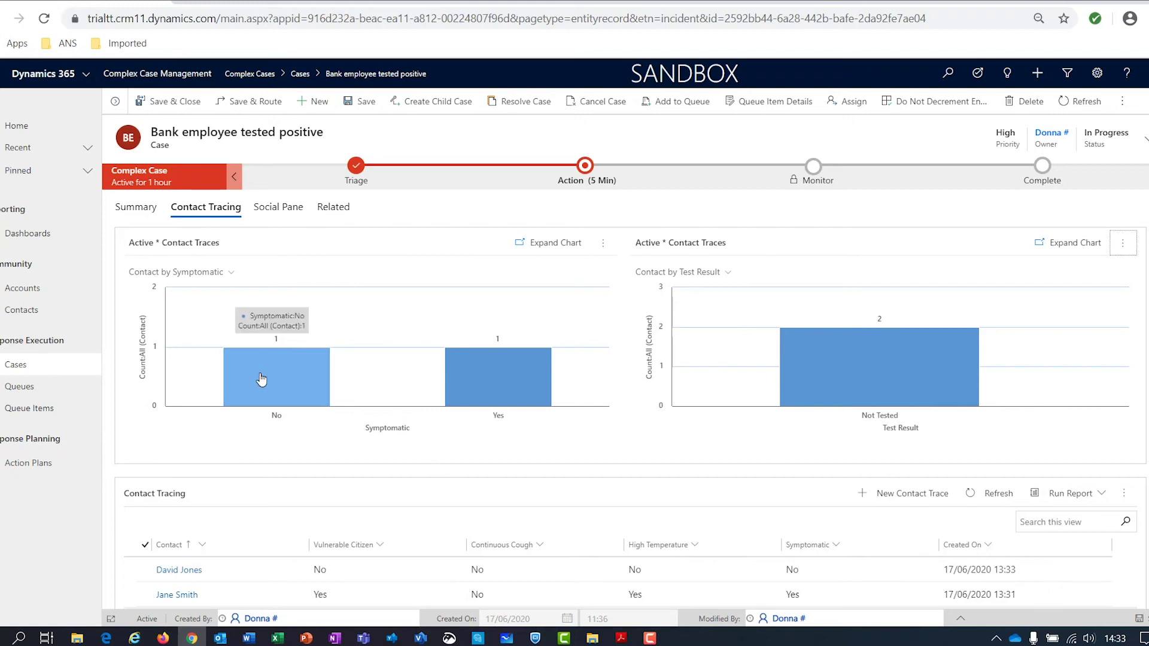
mouse_move(854, 377)
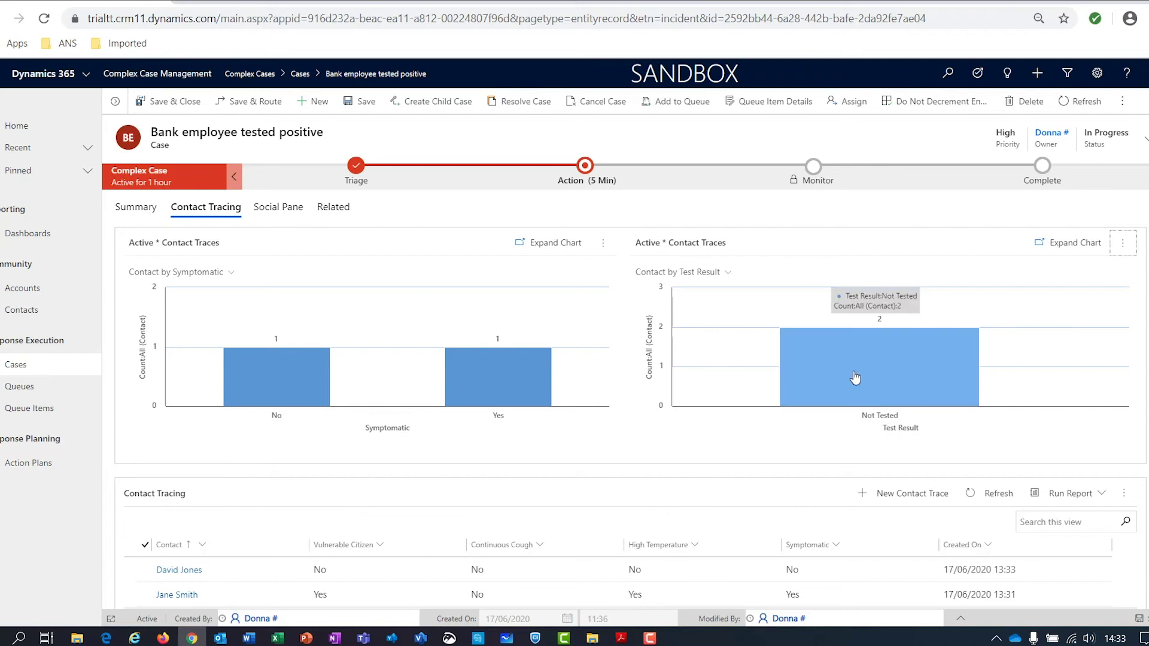
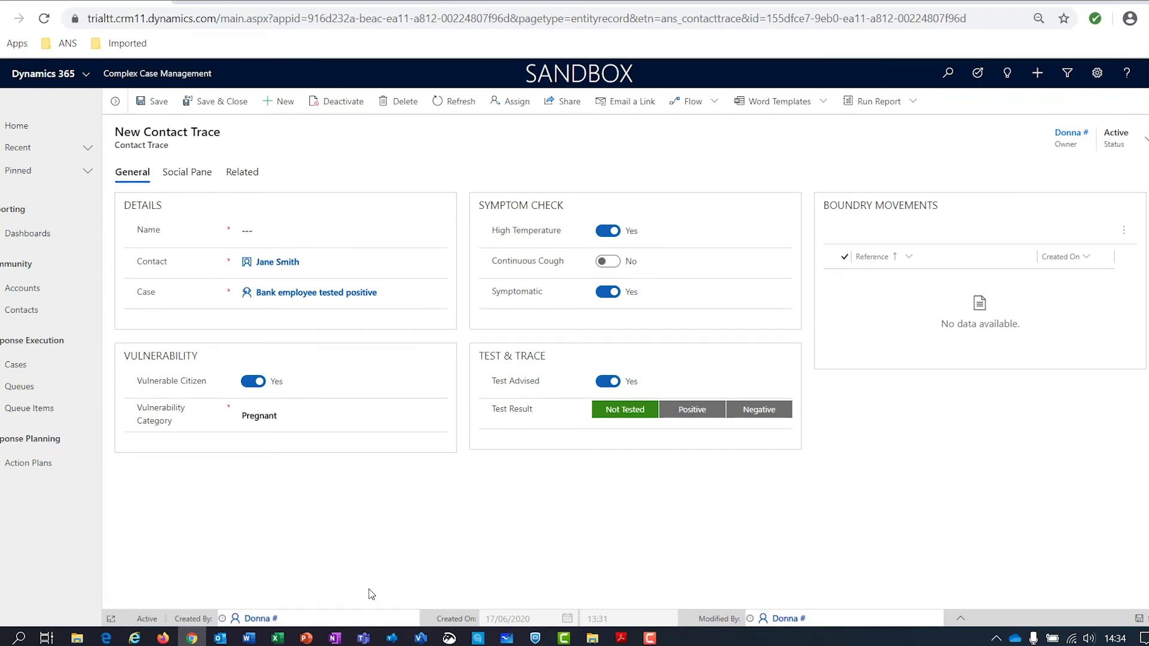
Step: Name the vulnerable citizen's contact trace with the contact's full name followed by "June 2020", and save the record
click(283, 235)
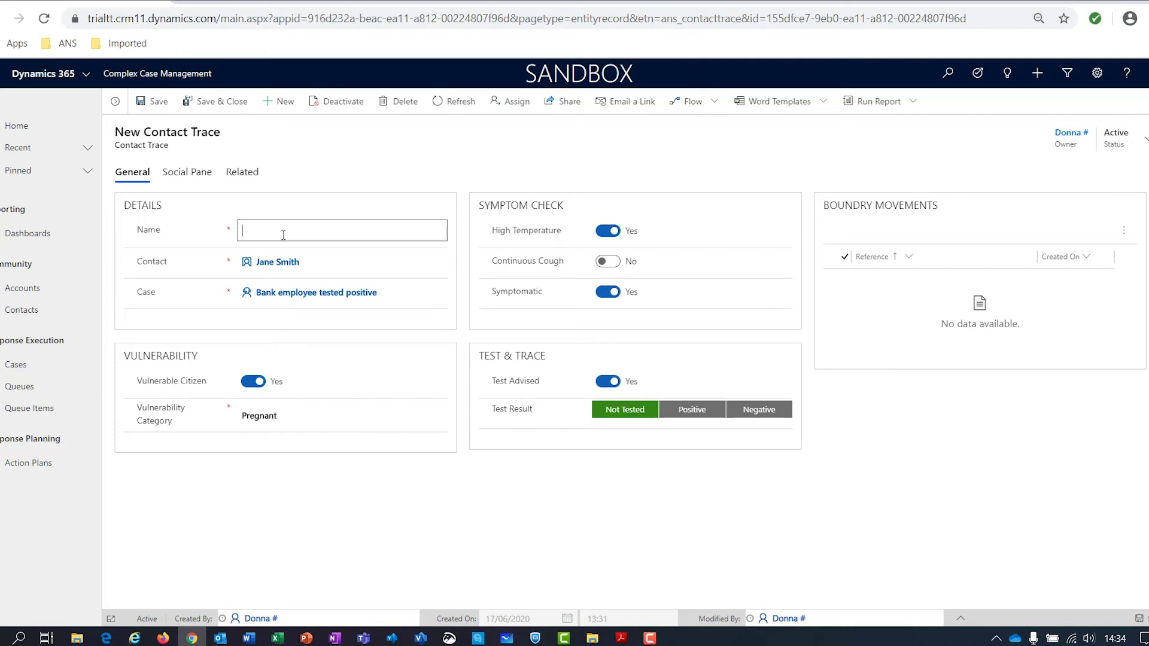
text(Jane Smith June 2020)
click(296, 503)
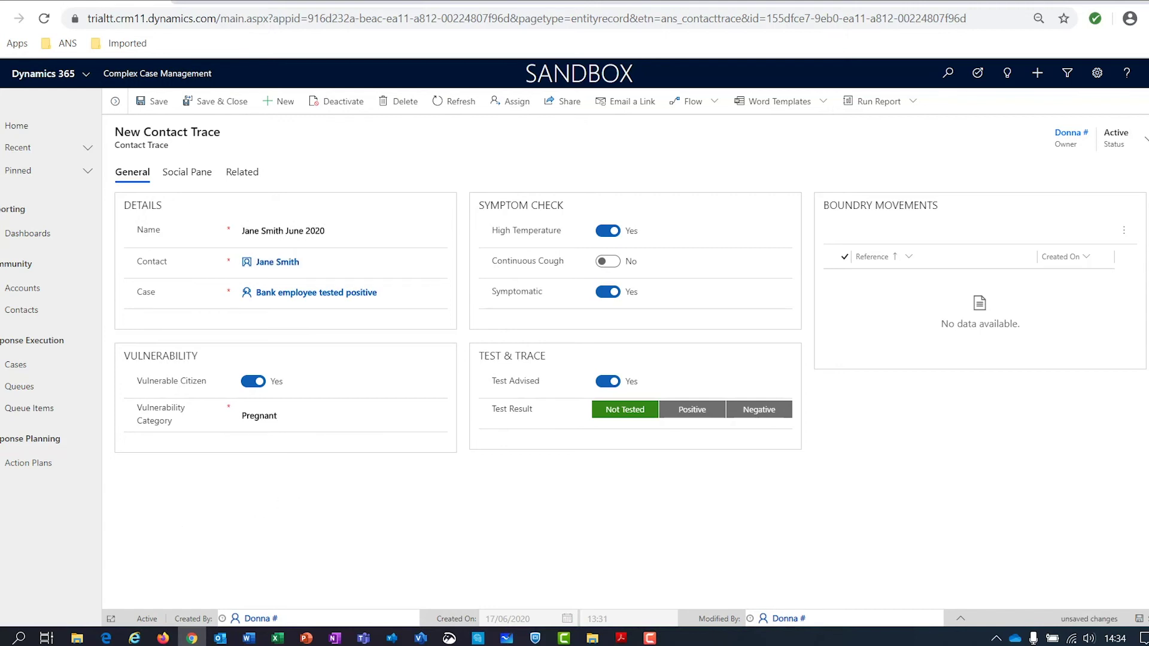
key(ctrl+s)
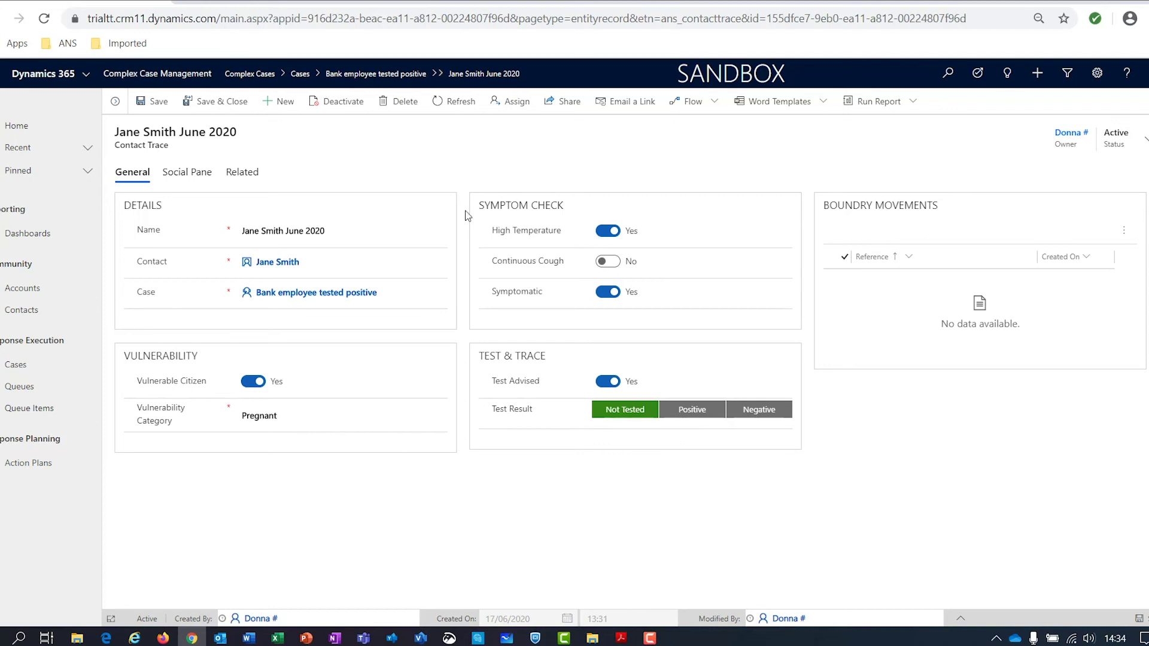
Step: Add a boundary movement with reference Sainsburys Watchmoor Park, create an account of that name as its location, choose the date and save it
click(1125, 230)
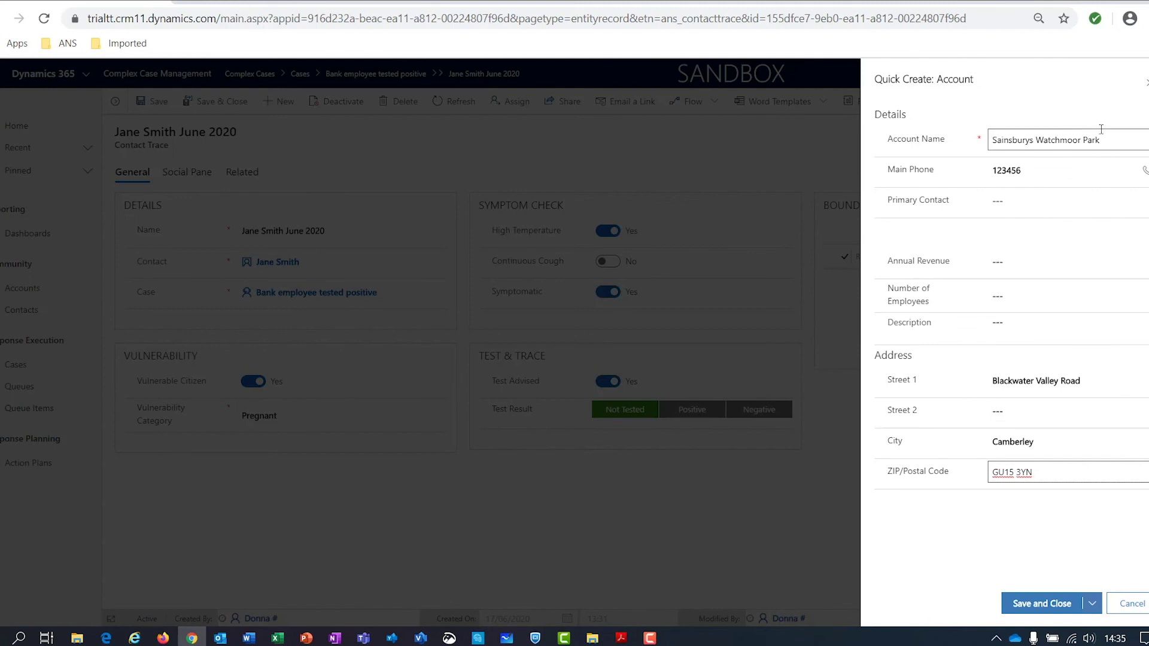
click(1049, 611)
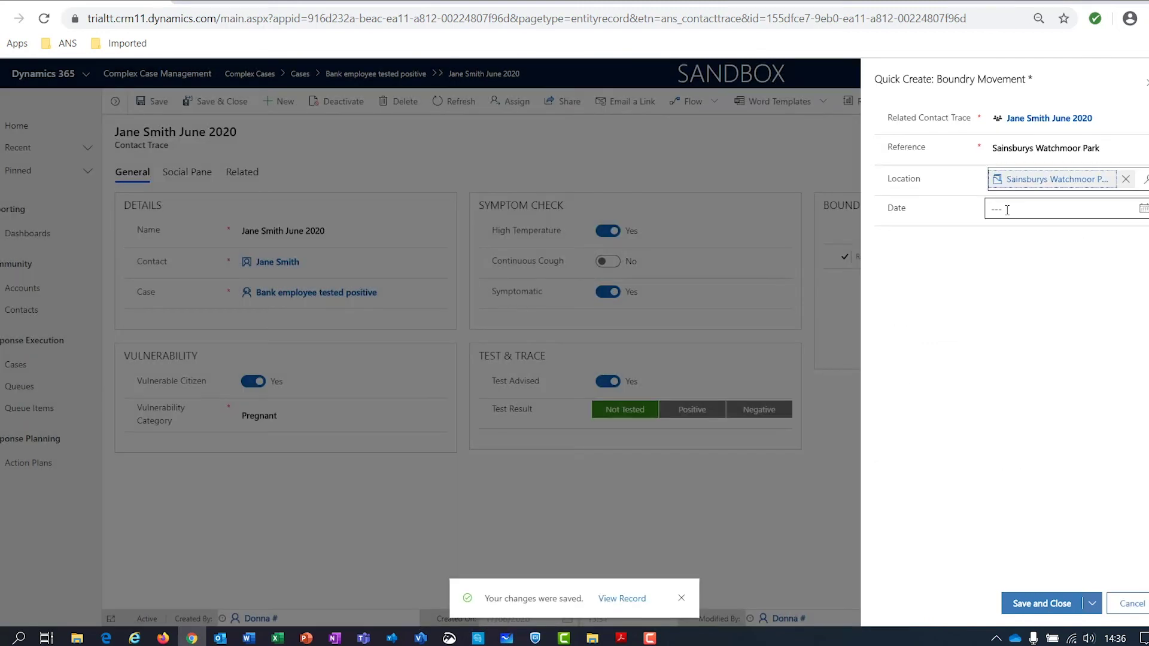
click(1007, 210)
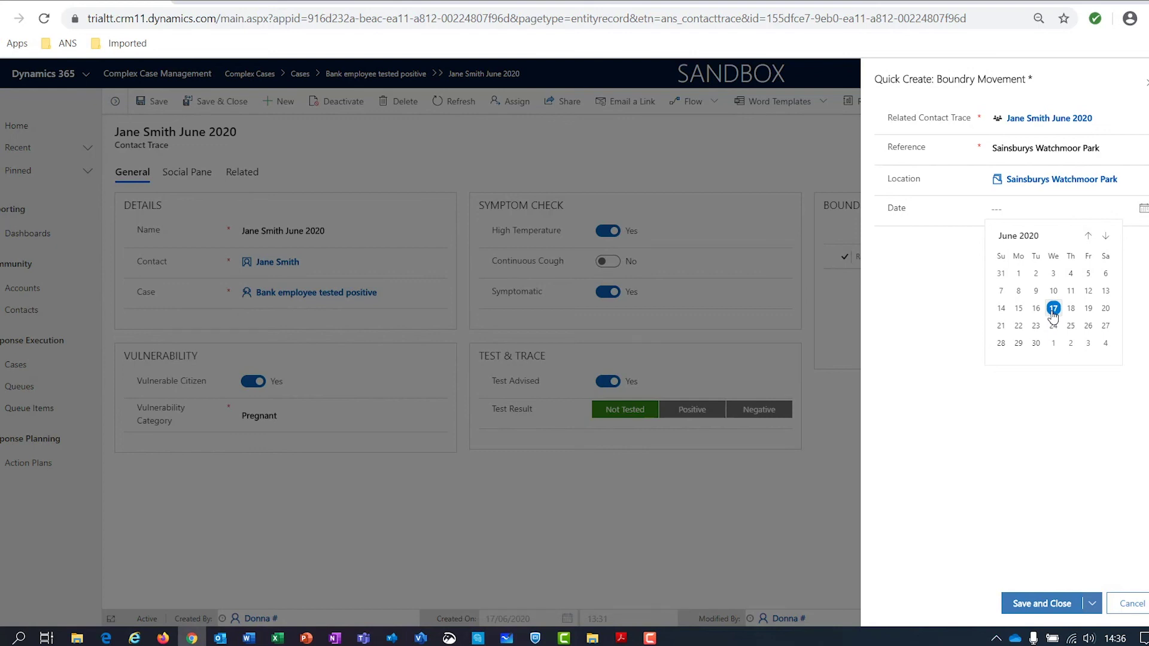
click(1042, 603)
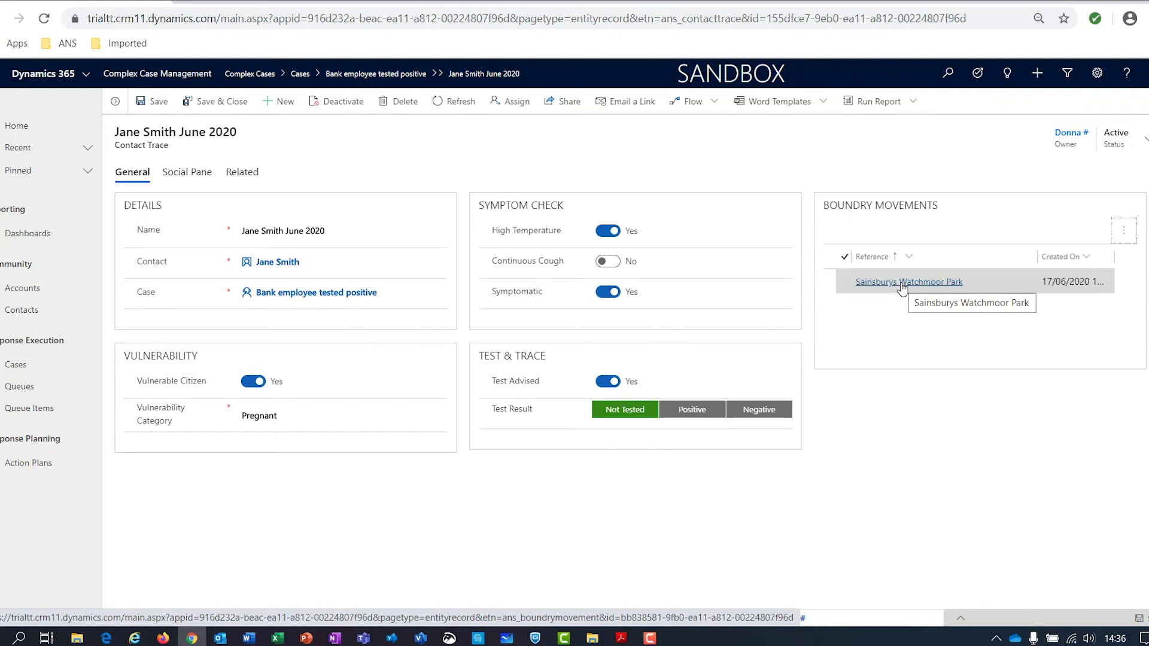
Step: Return to the linked Bank employee tested positive case and review its actions and contact traces
click(316, 292)
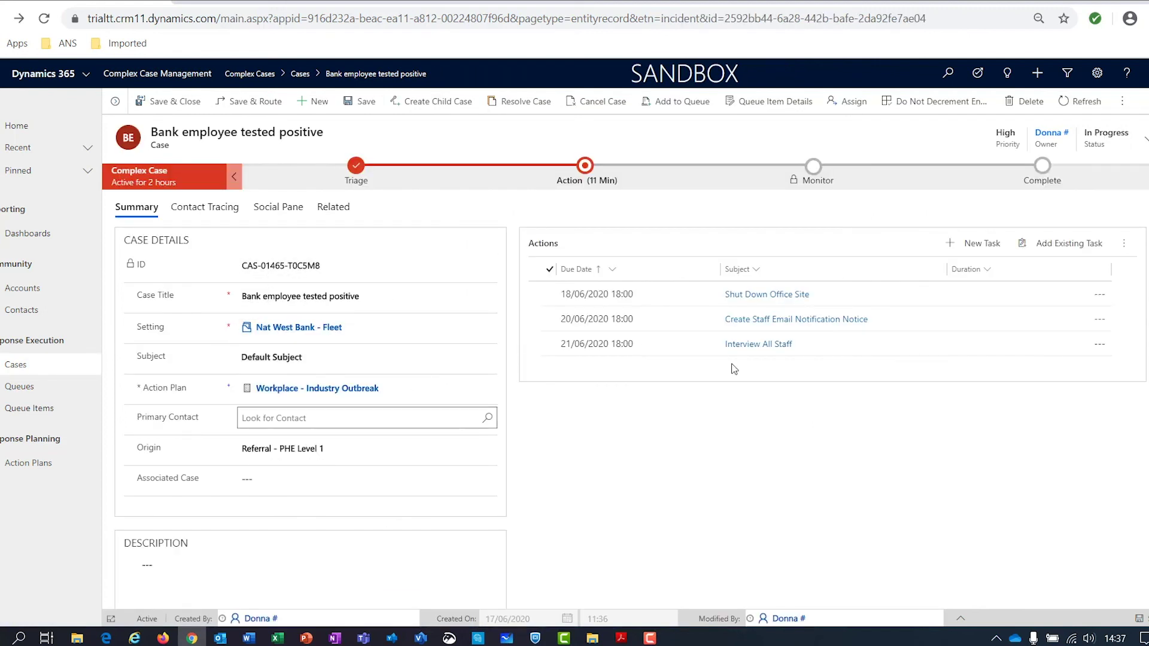
click(225, 208)
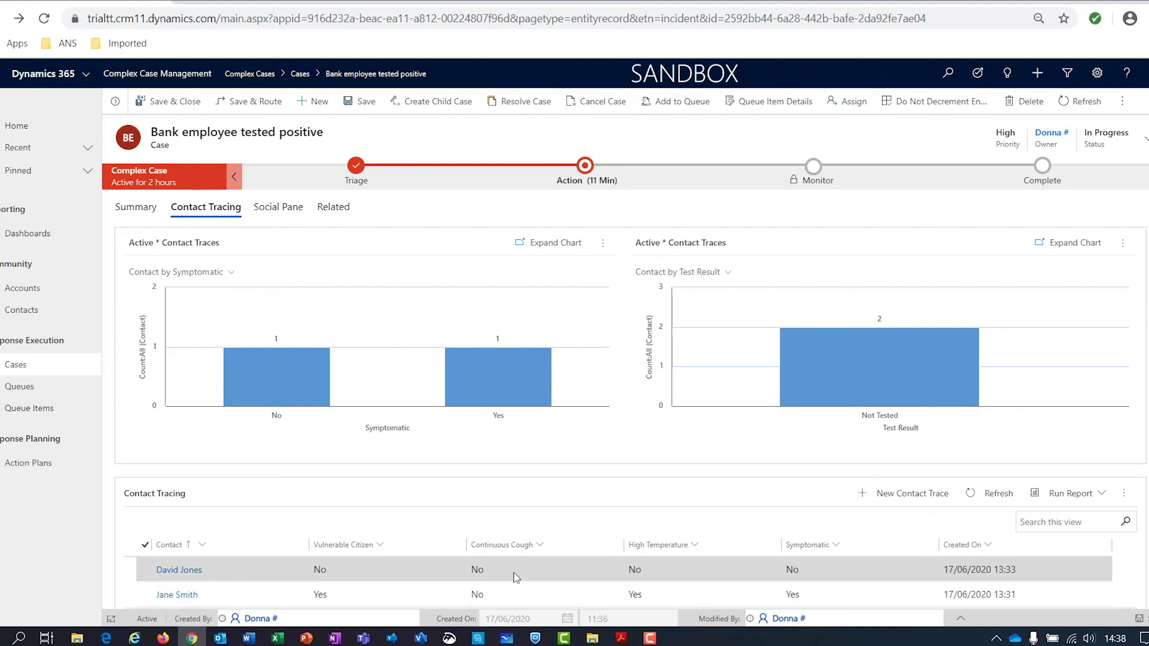
click(137, 207)
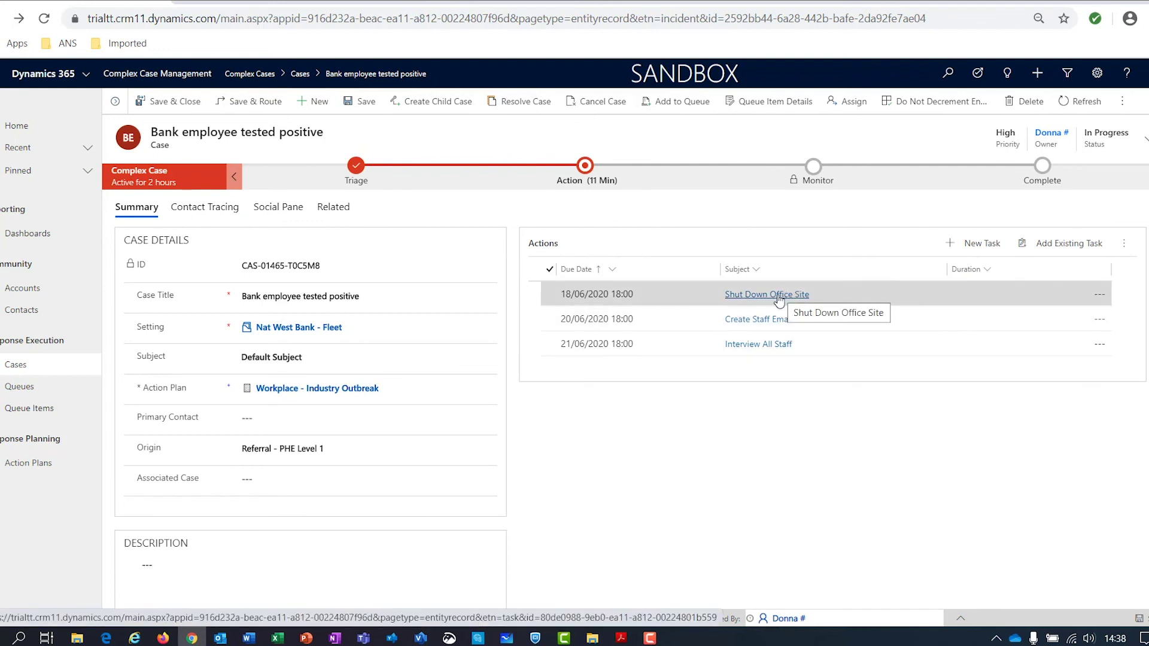
Step: Open the Shut Down Office Site task, enter "Completed" as its description and mark the task complete
click(778, 295)
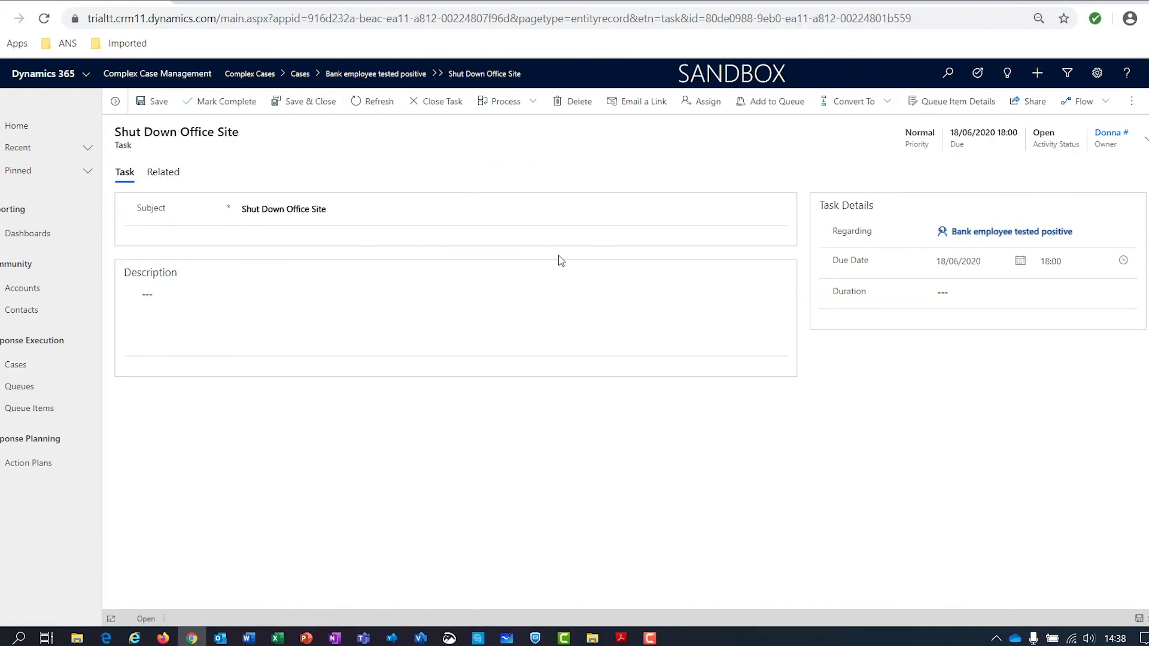
click(185, 322)
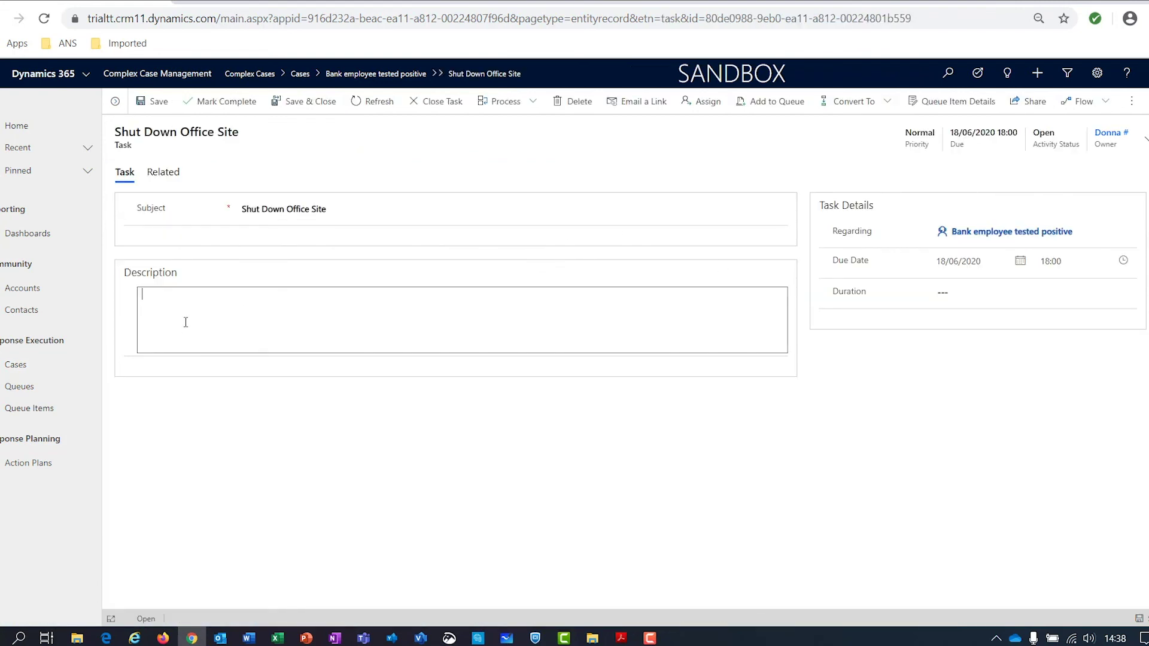
text(Comple)
text(ted)
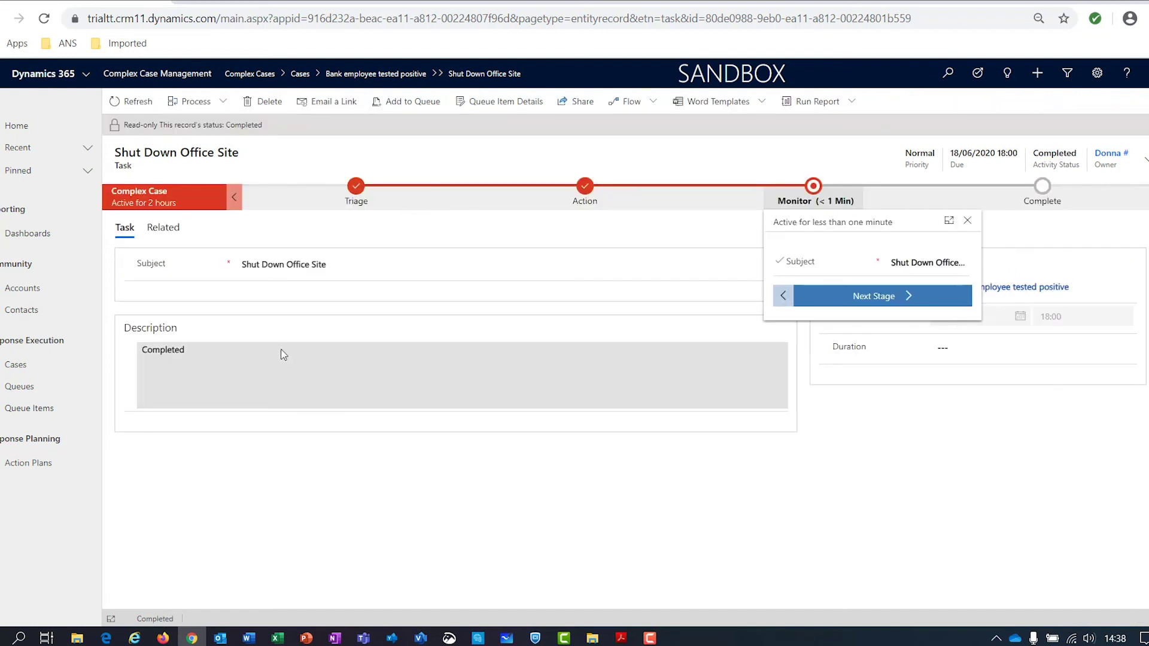
Step: Advance the case from the Monitor stage to the Complete stage and finish the process
click(886, 298)
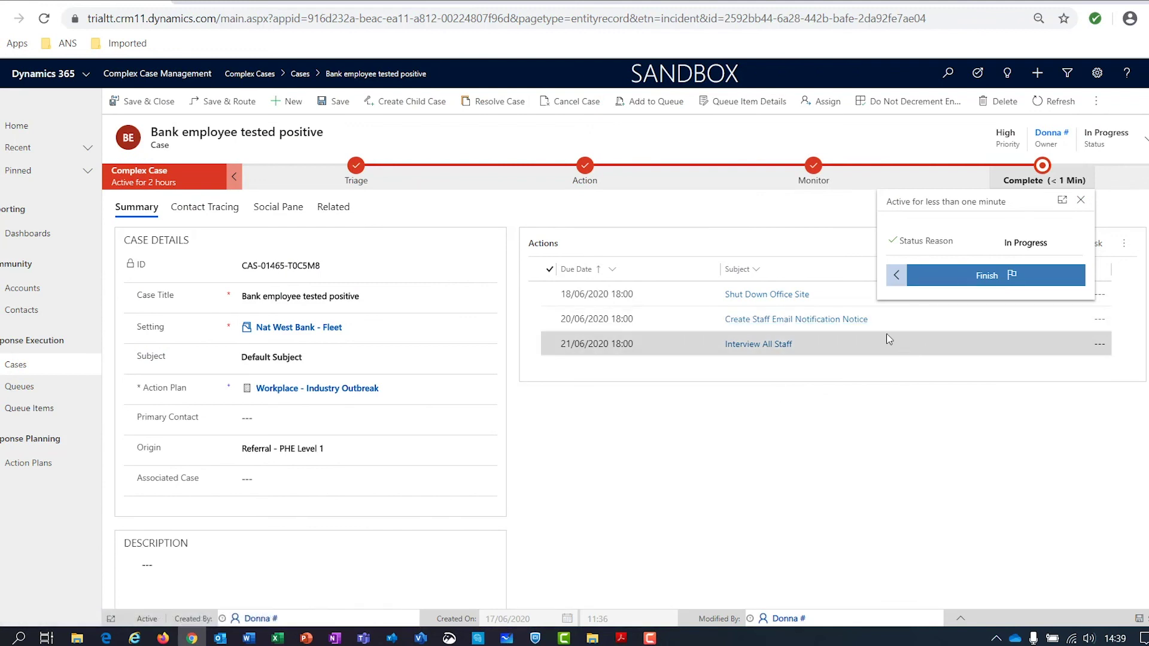
click(991, 276)
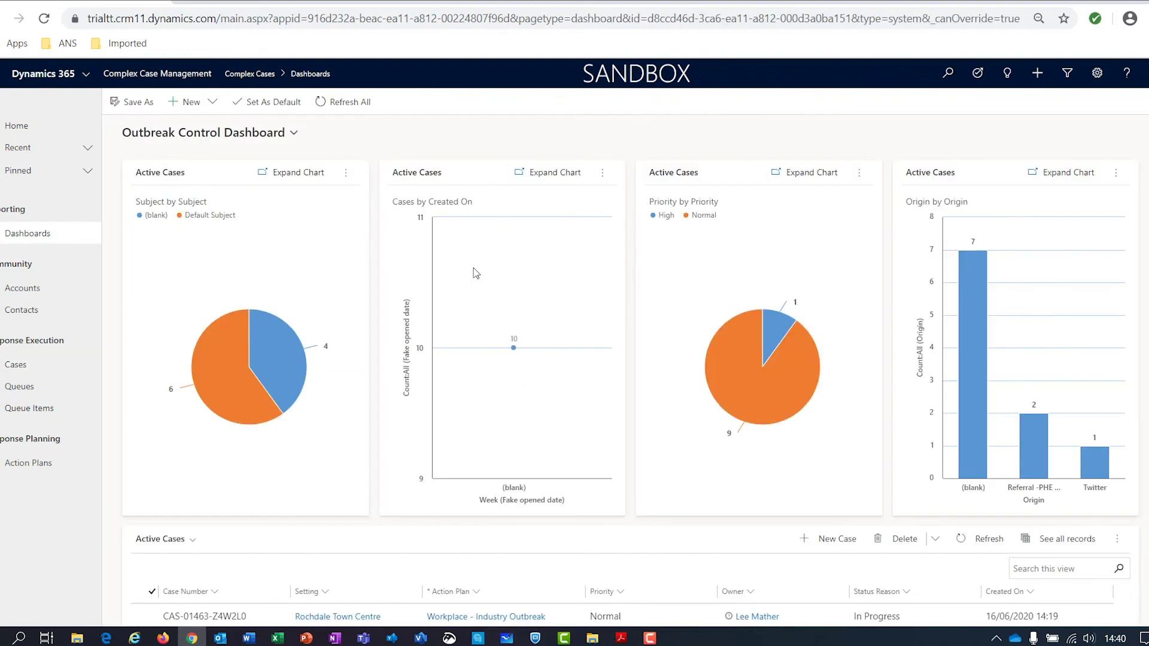